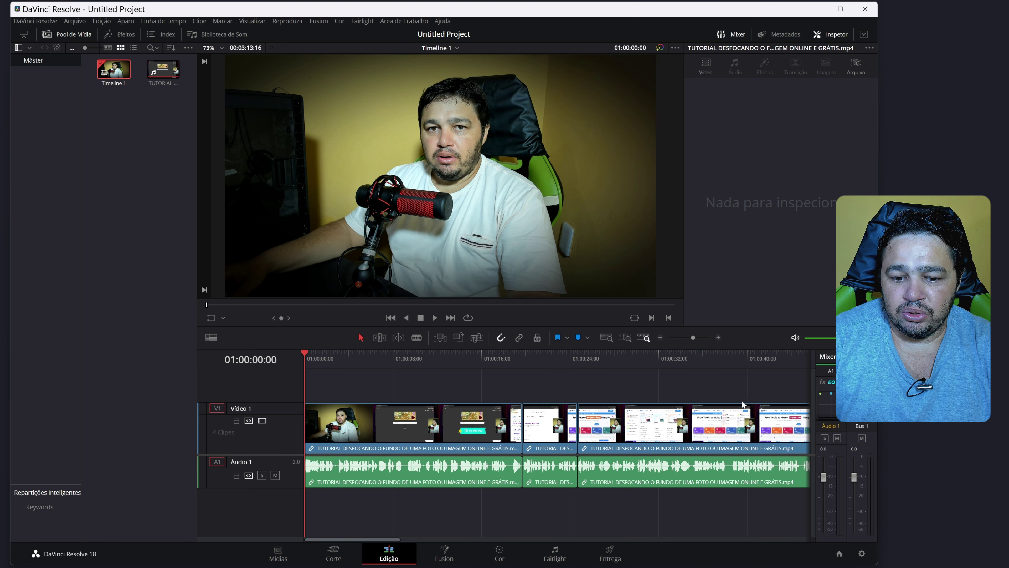
Step: Queue the timeline with the YouTube 1080p preset as TESTE and render it
left_click(611, 555)
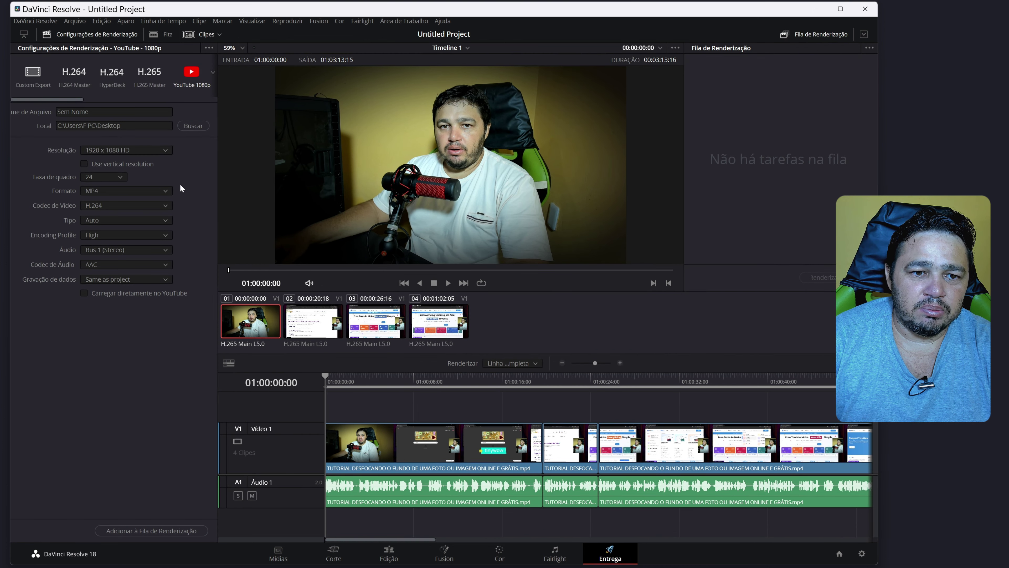
left_click(211, 72)
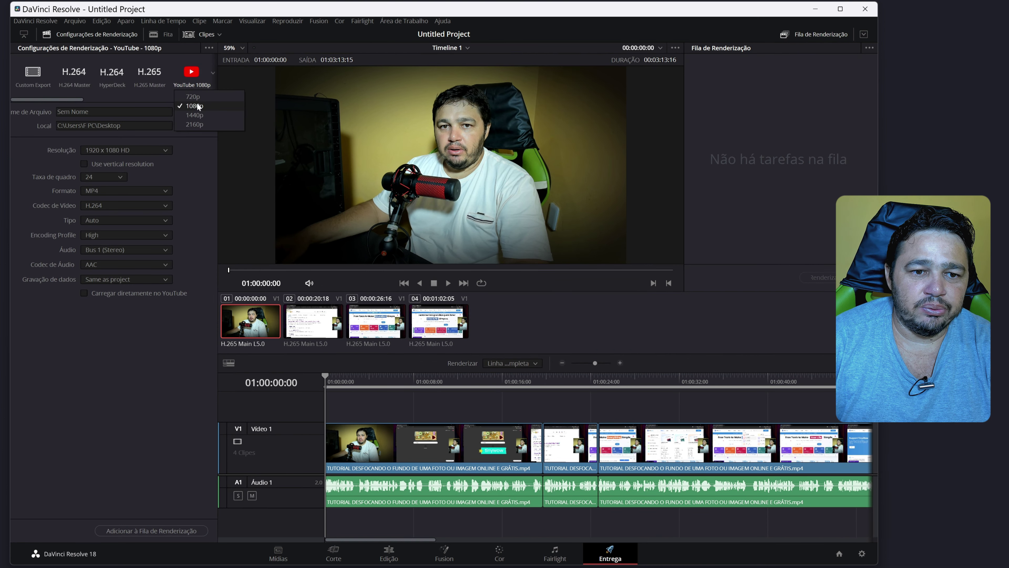
left_click(206, 80)
type("TESTE")
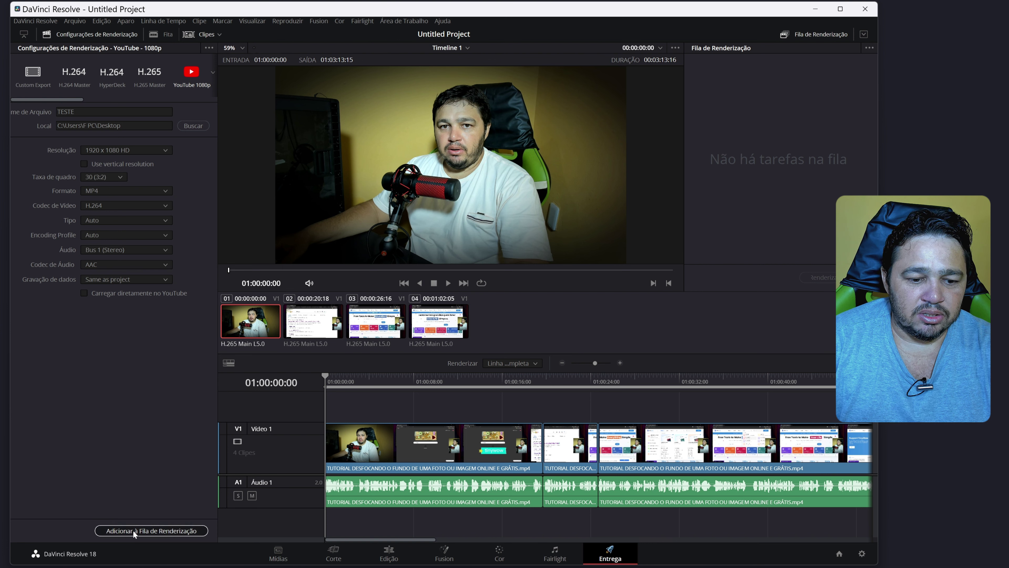
left_click(132, 530)
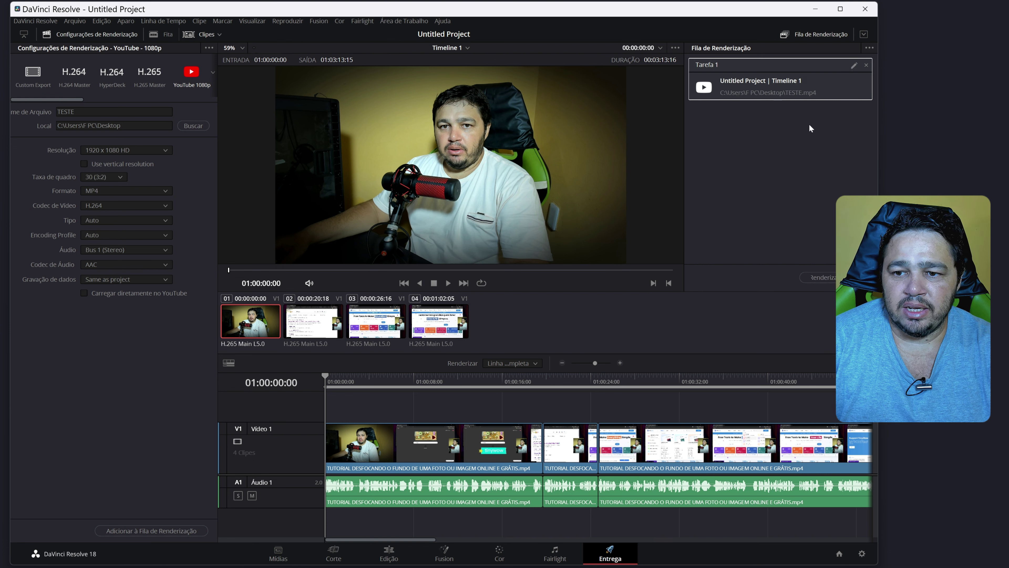
left_click(816, 278)
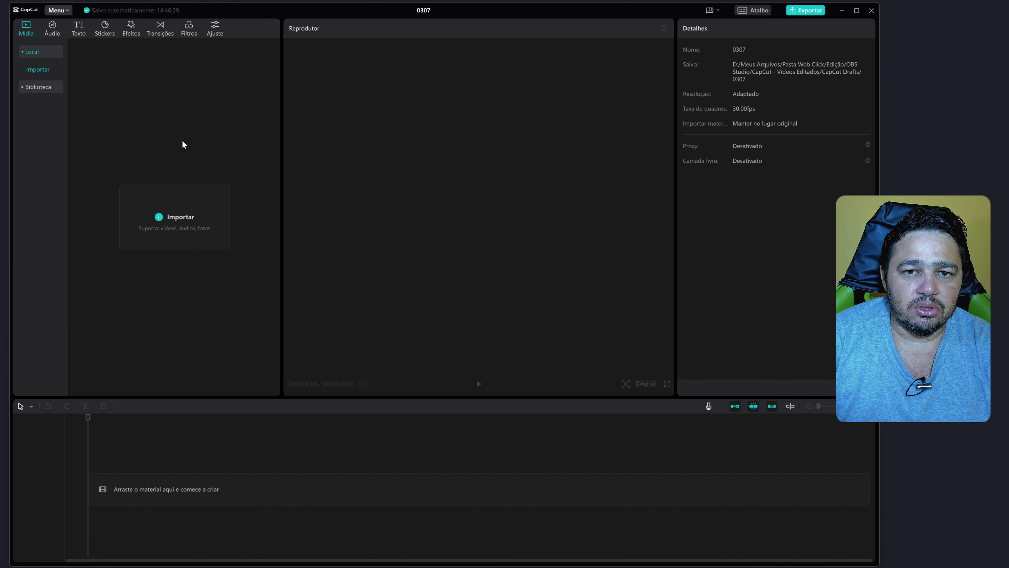
Step: Import TESTE.mp4 into the media panel and place it on the main timeline track
left_click_drag(357, 198, 133, 130)
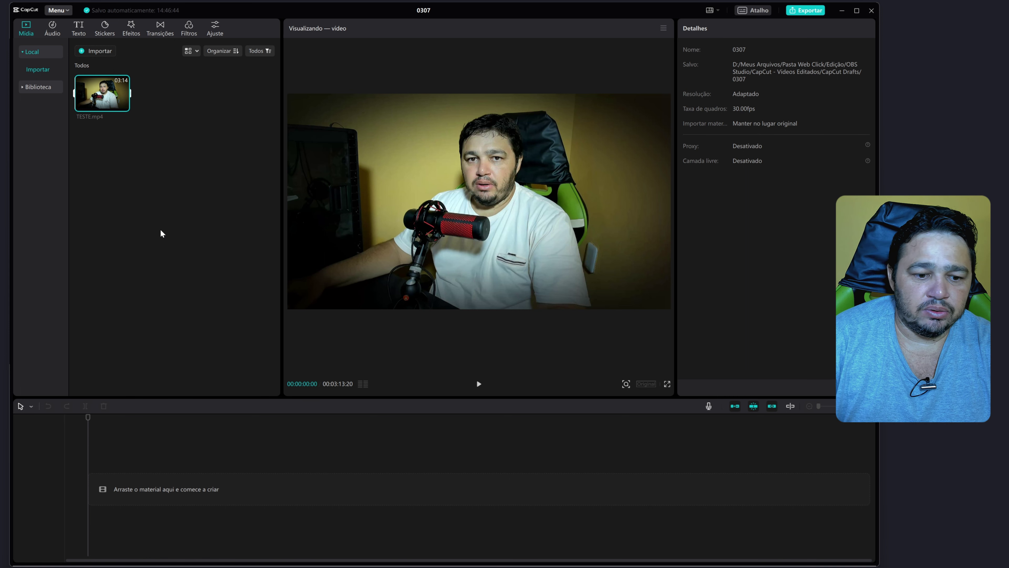
left_click_drag(84, 97, 90, 484)
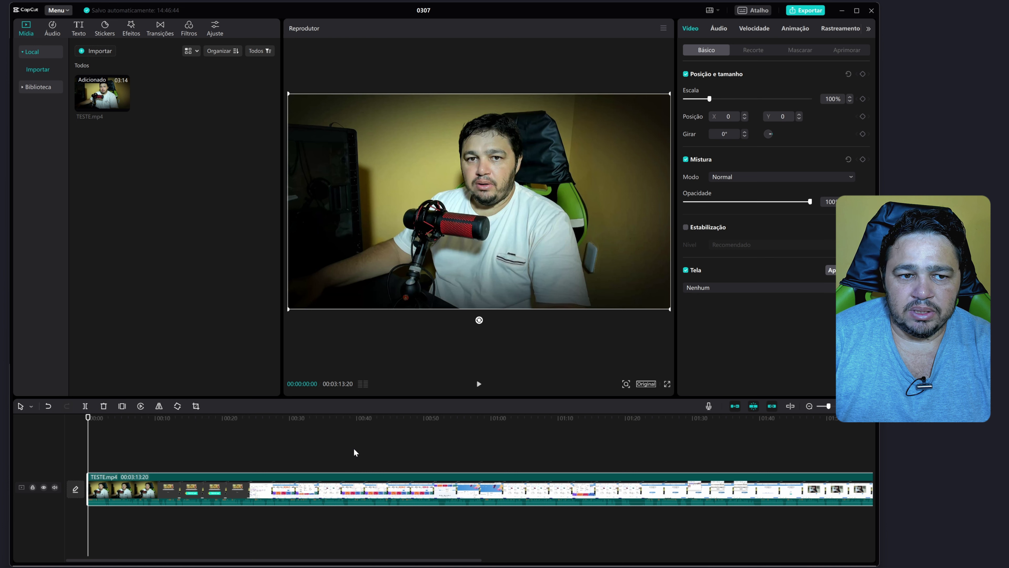
Step: Generate Português (Brasil) automatic captions for TESTE.mp4 via Legendas automáticas
left_click(78, 30)
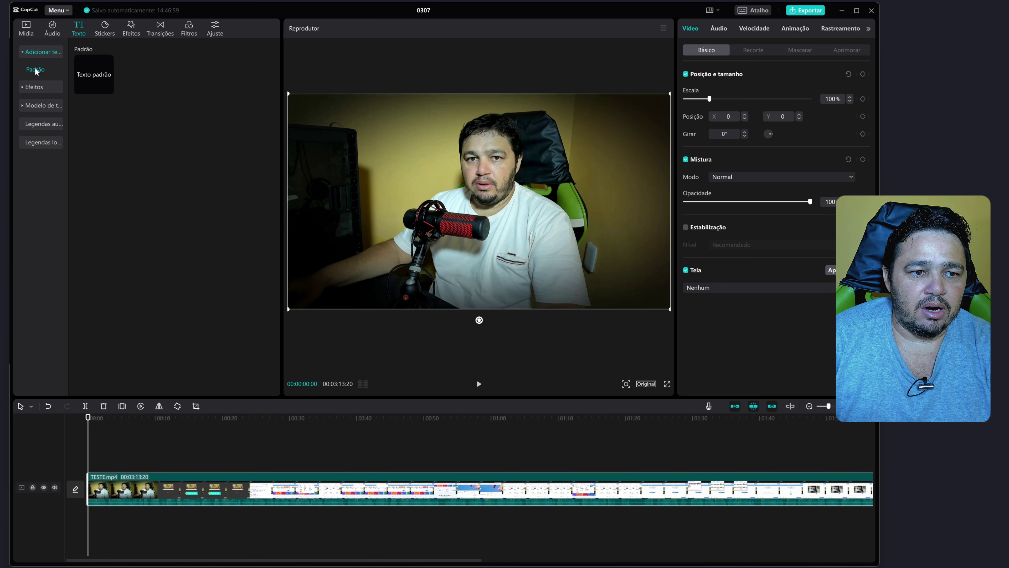
left_click(43, 125)
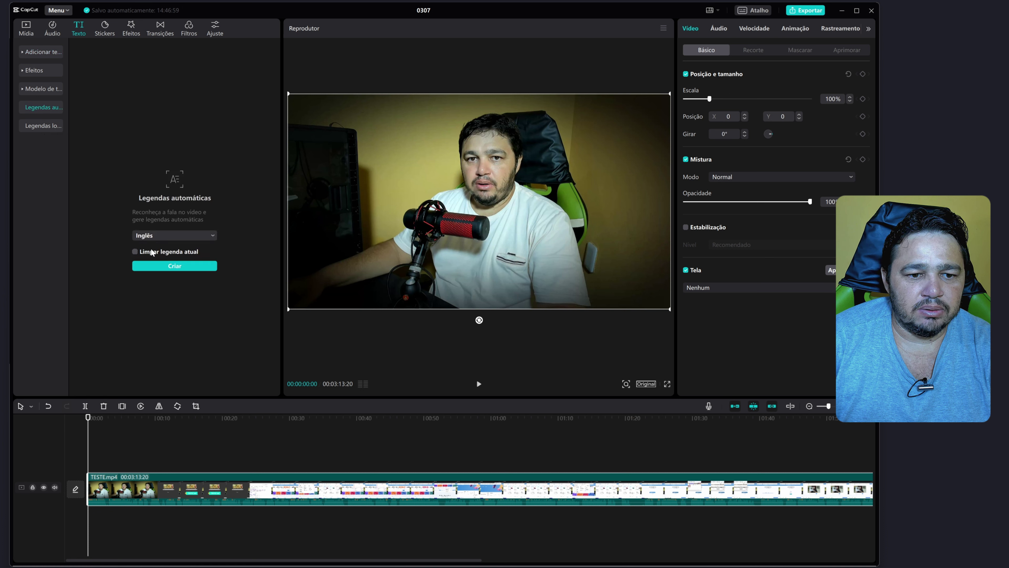
left_click(173, 238)
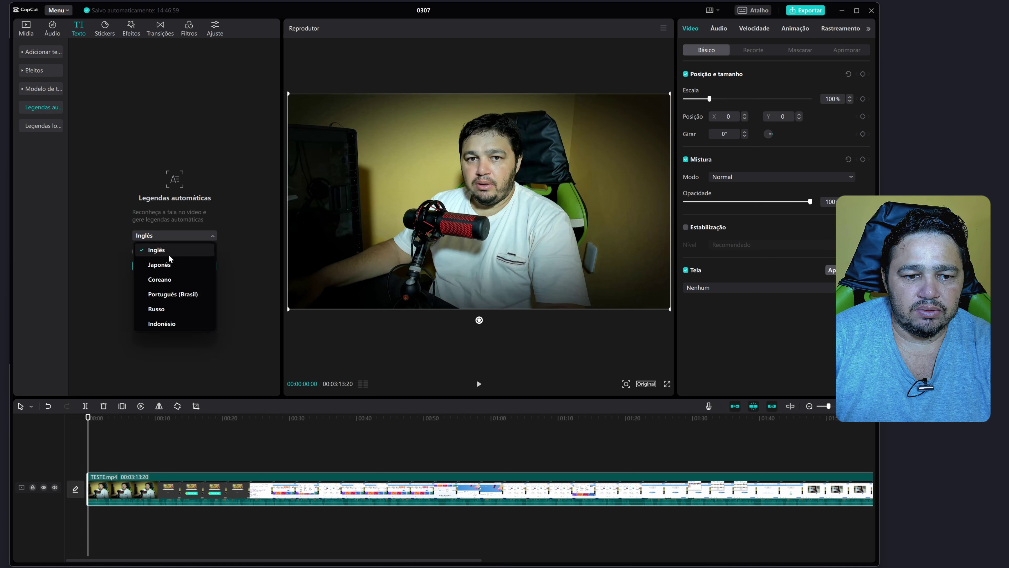
left_click(177, 297)
left_click(175, 265)
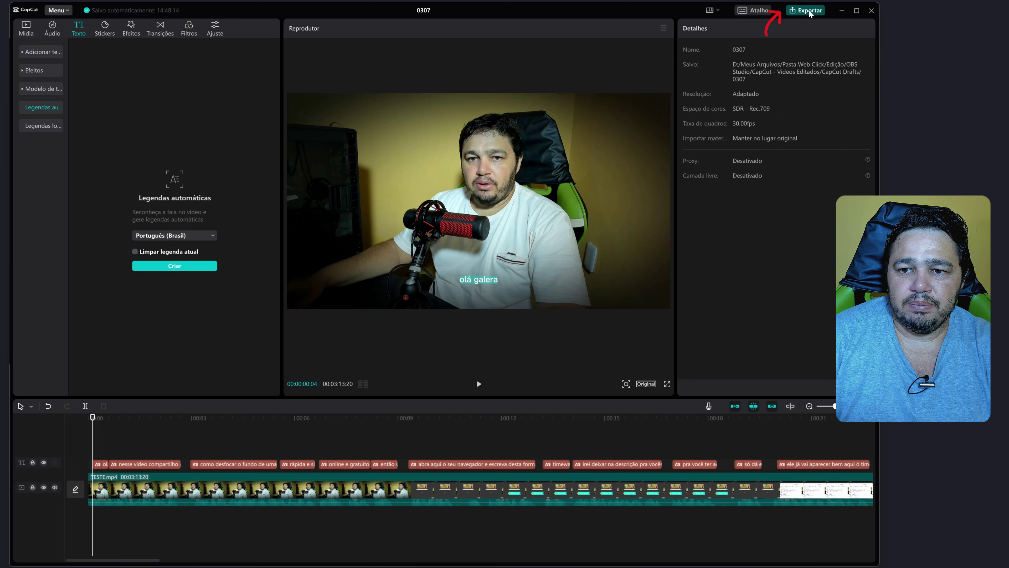
Step: Rename the export title from 0307 to TESTE 1, keeping the default export folder
left_click(798, 10)
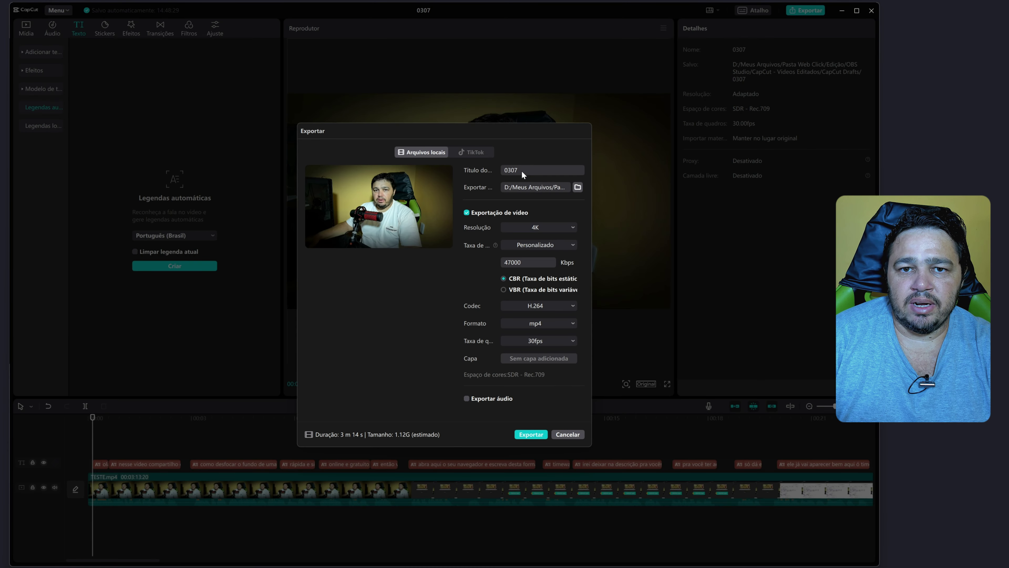
left_click_drag(522, 173, 499, 170)
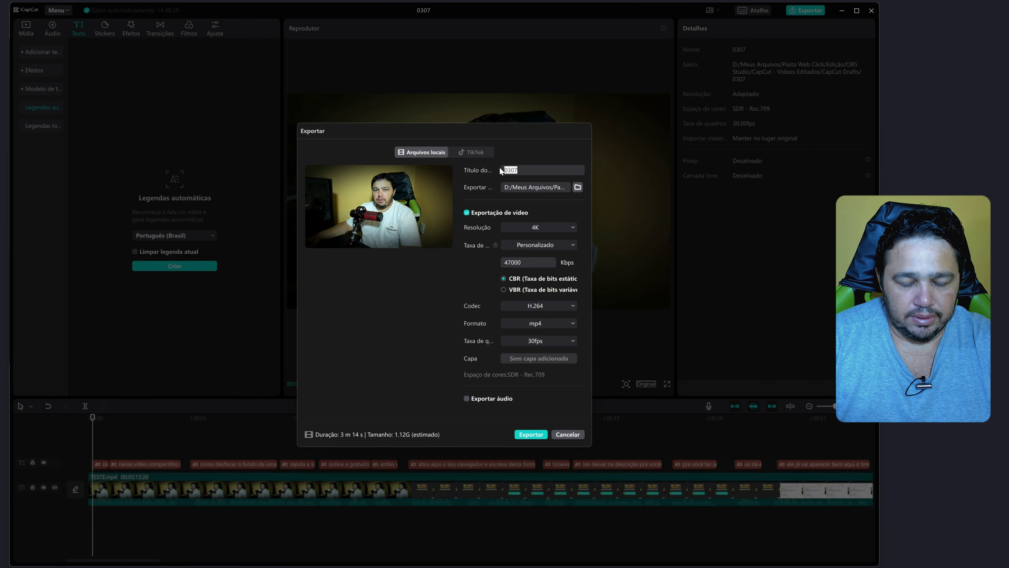
type("TESTE 1")
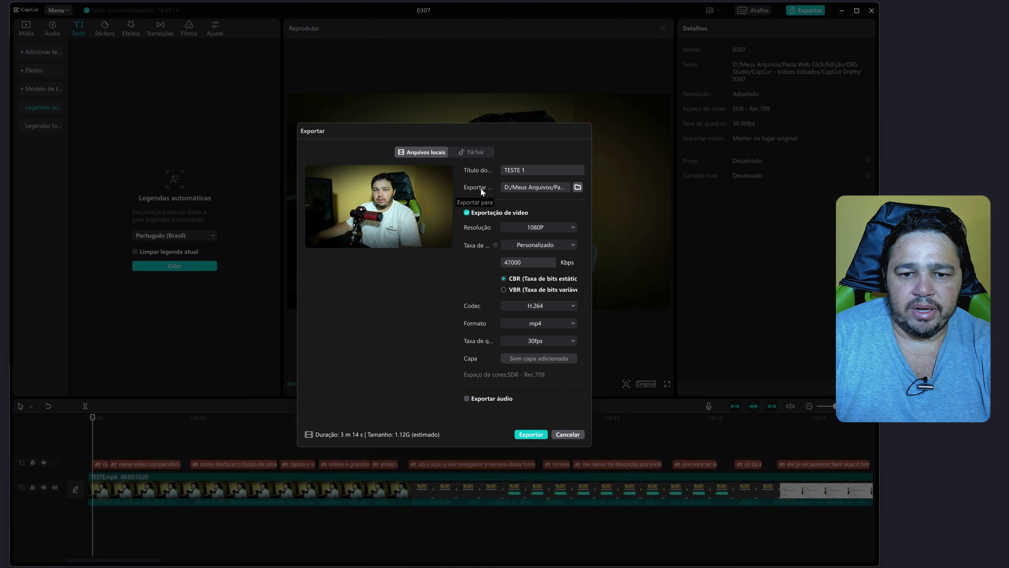
left_click(577, 188)
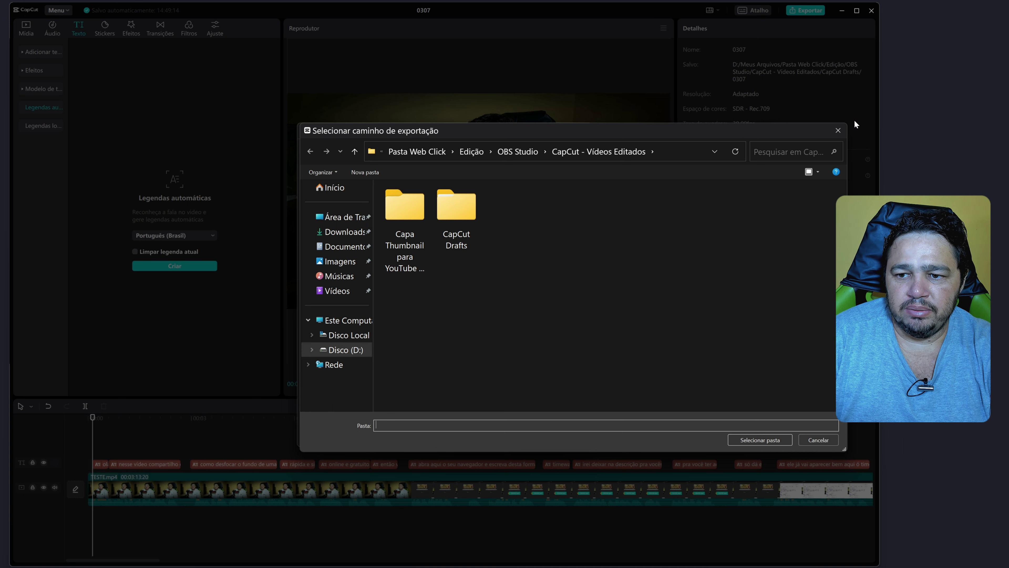
left_click(838, 131)
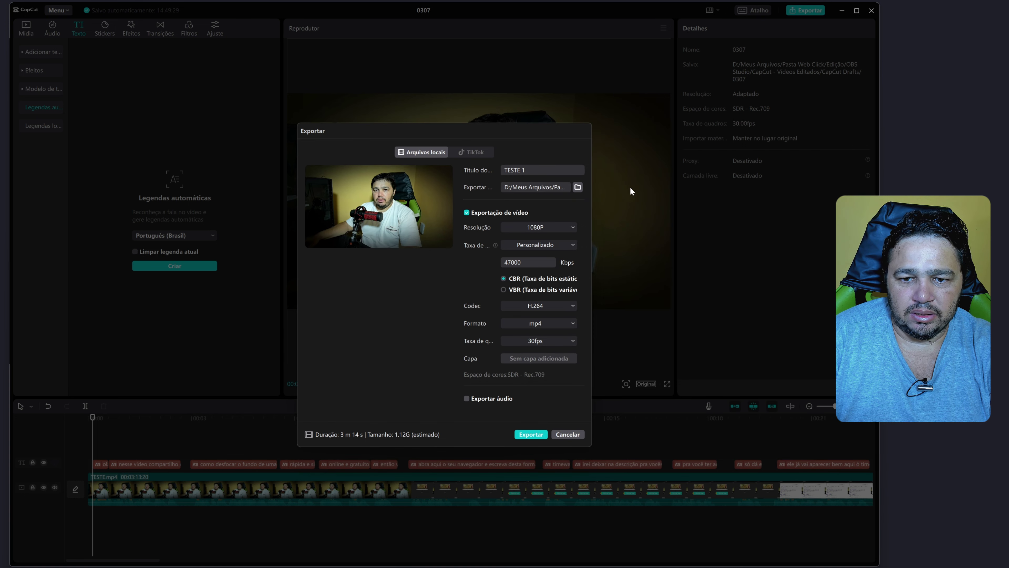
Step: Keep 1080P resolution and set the bitrate to Recomendado
left_click(570, 225)
left_click(557, 241)
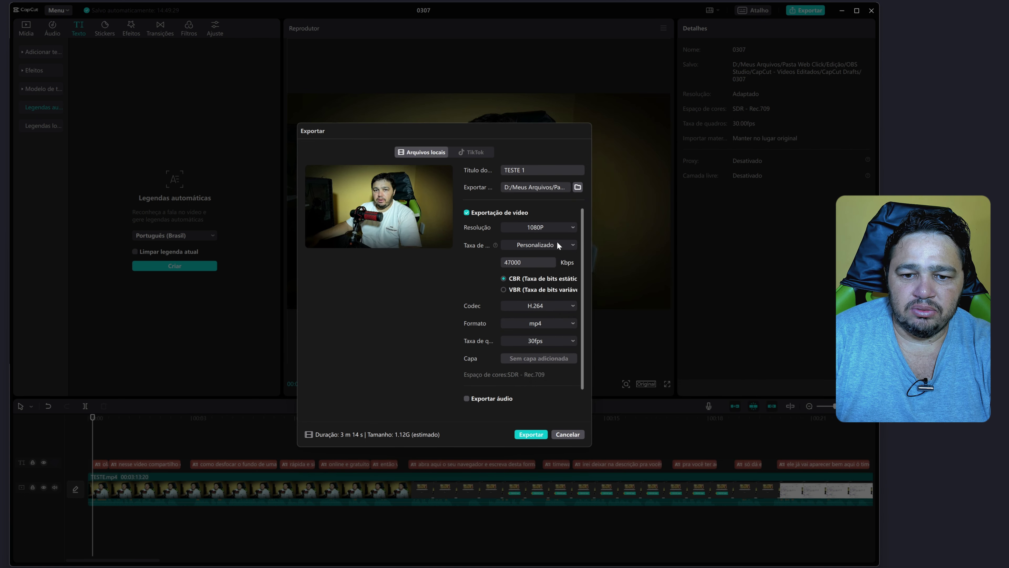
left_click(566, 242)
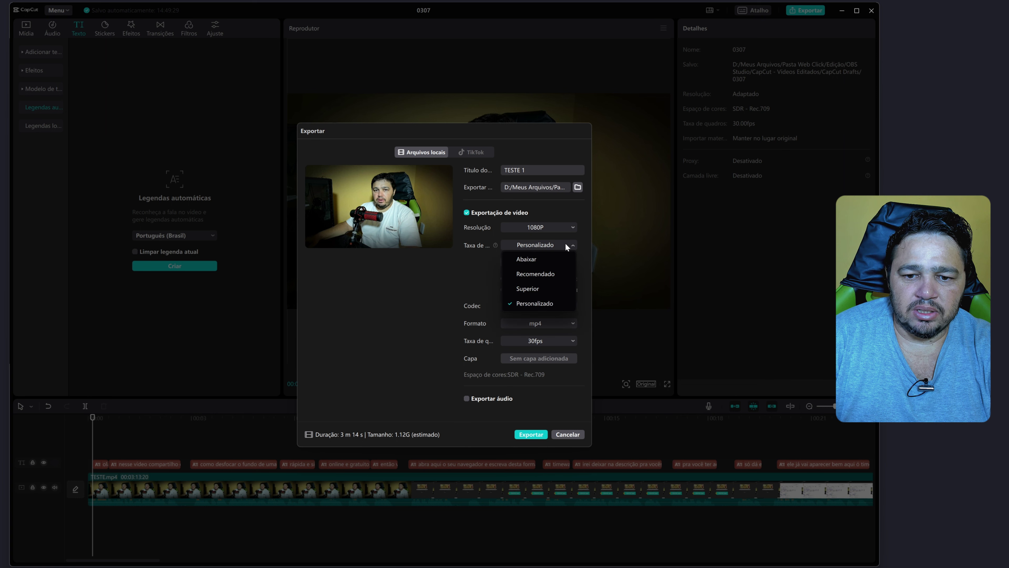
left_click(535, 275)
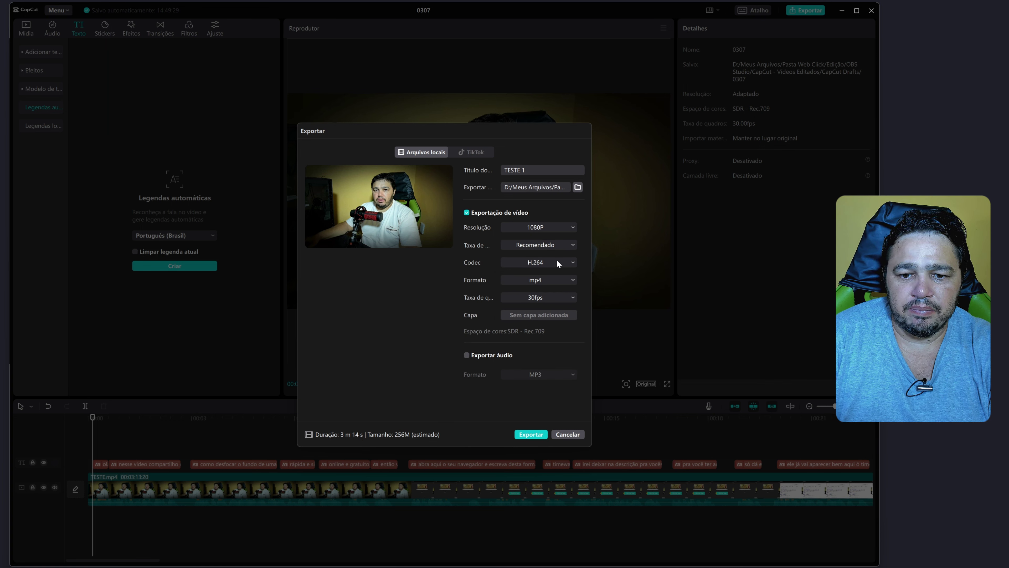
Step: Export TESTE 1 and dismiss the finished-export notice
left_click(531, 435)
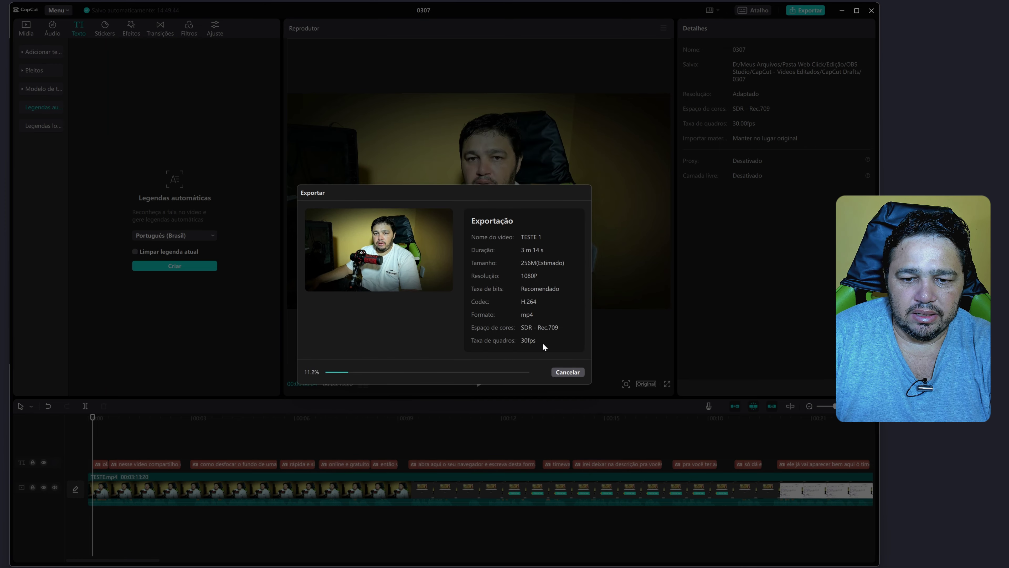
left_click(574, 360)
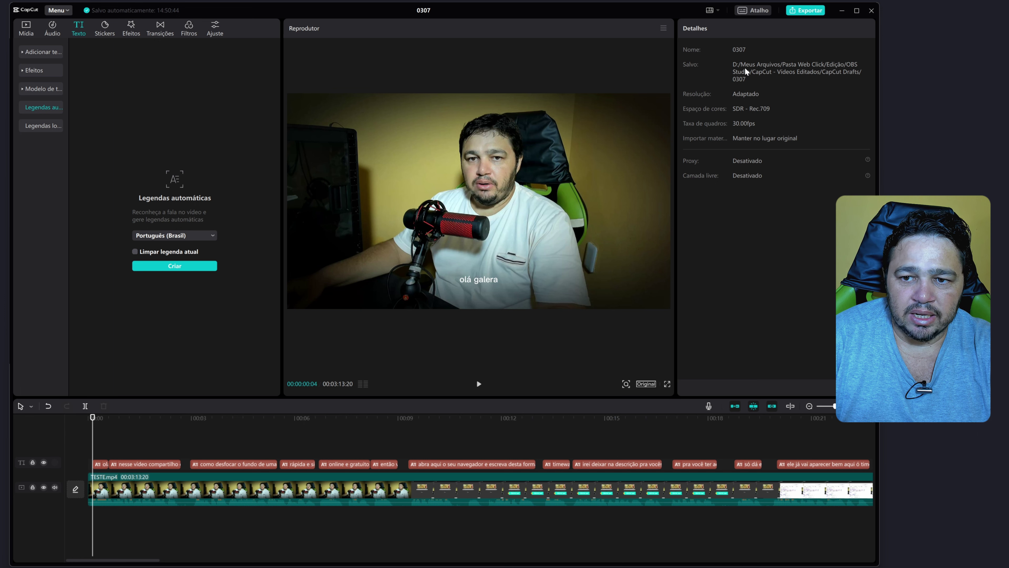
Step: Browse on drive D: through Meus Arquivos and Edição to CapCut Drafts' 0307 folder
key("alt+Tab")
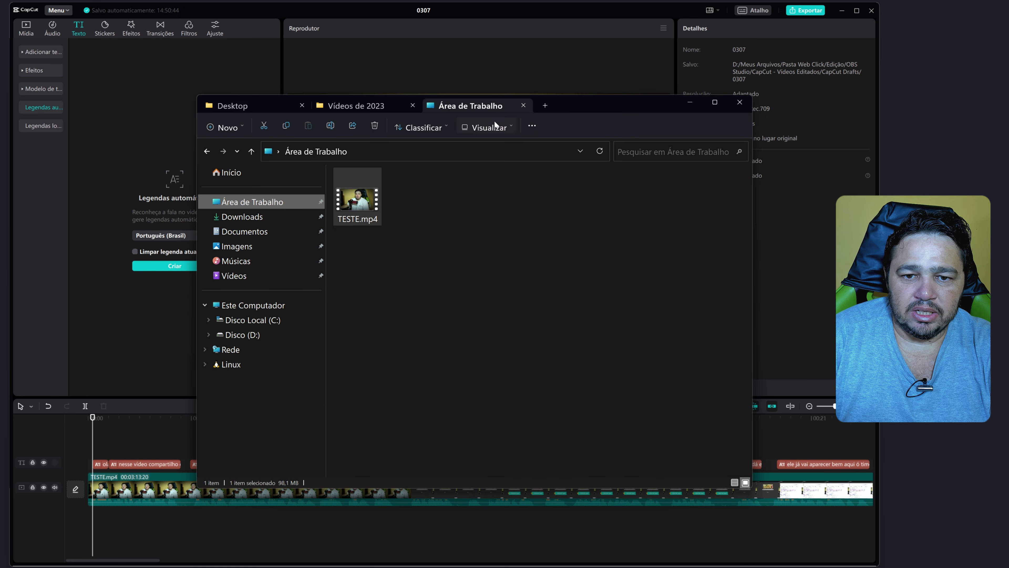
double_click(628, 113)
left_click(60, 241)
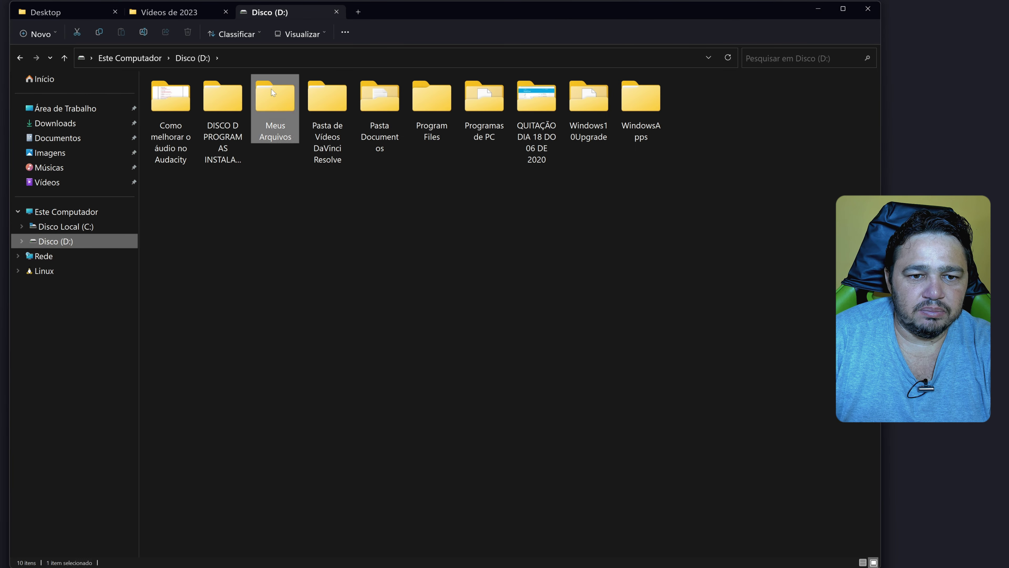
double_click(274, 98)
double_click(223, 98)
double_click(171, 98)
double_click(172, 100)
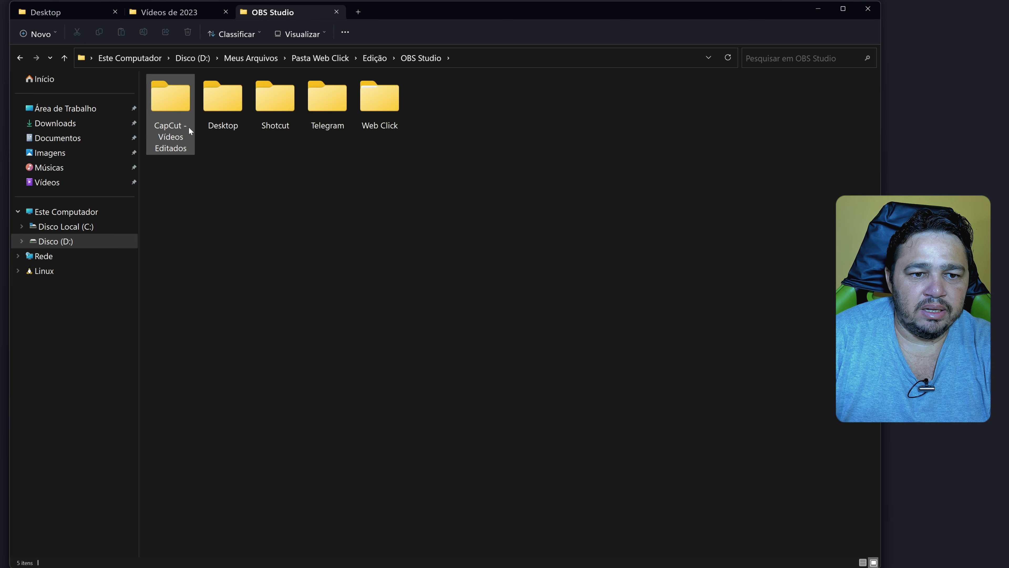
double_click(173, 113)
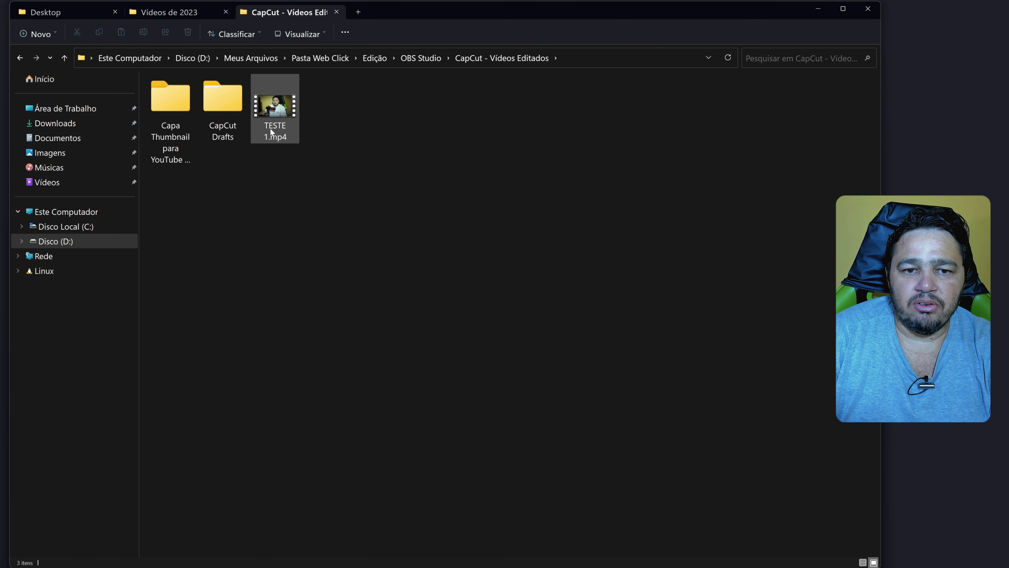
double_click(229, 113)
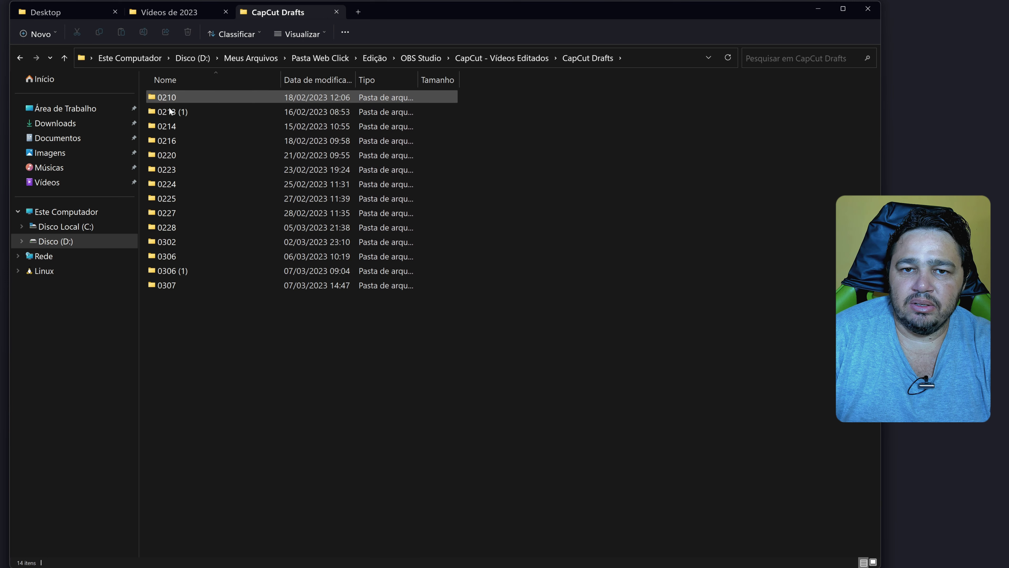
mouse_move(161, 288)
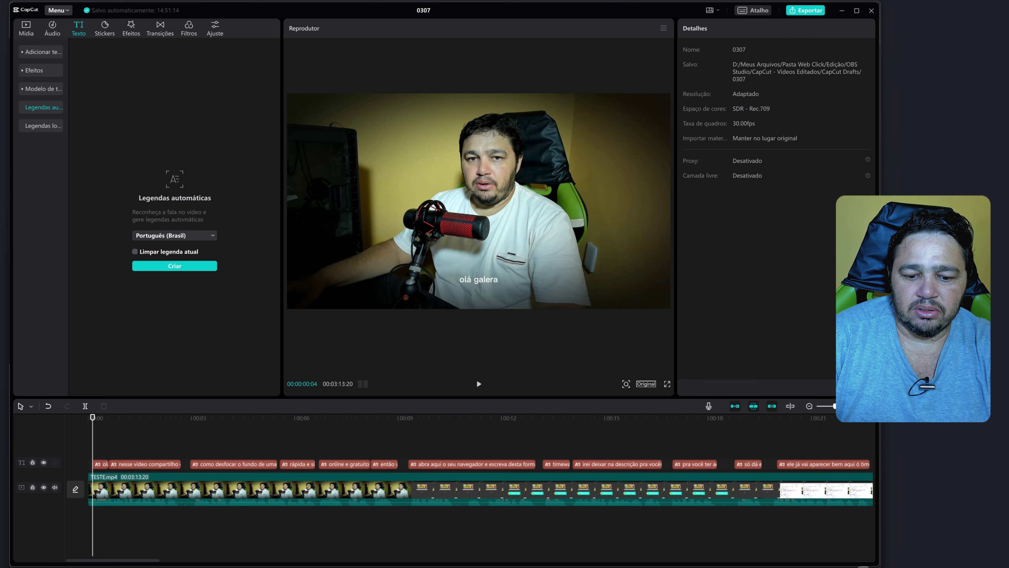
key("alt+Tab")
double_click(170, 286)
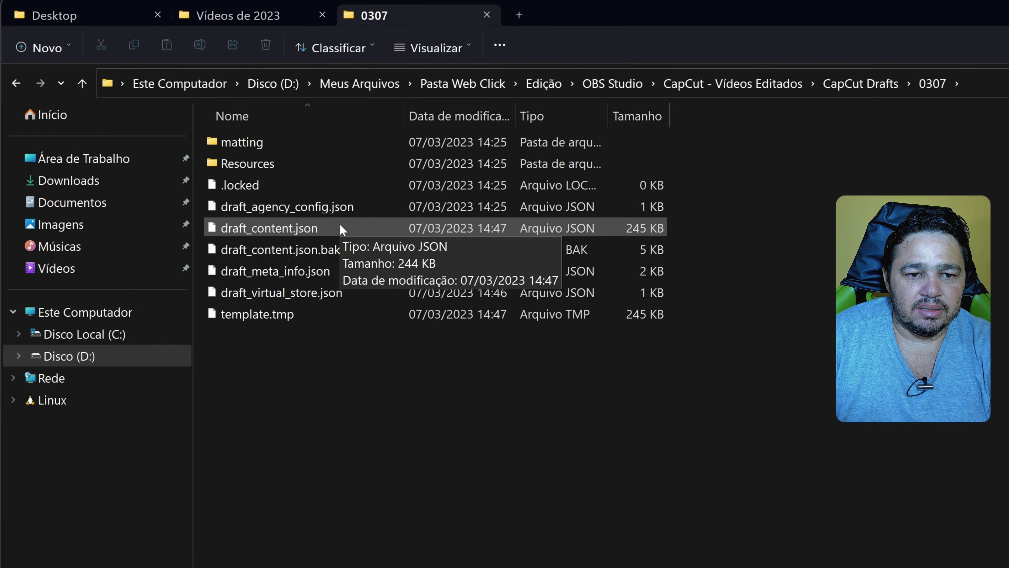
Step: Copy draft_content.json and paste it into the Área de Trabalho folder
left_click(336, 223)
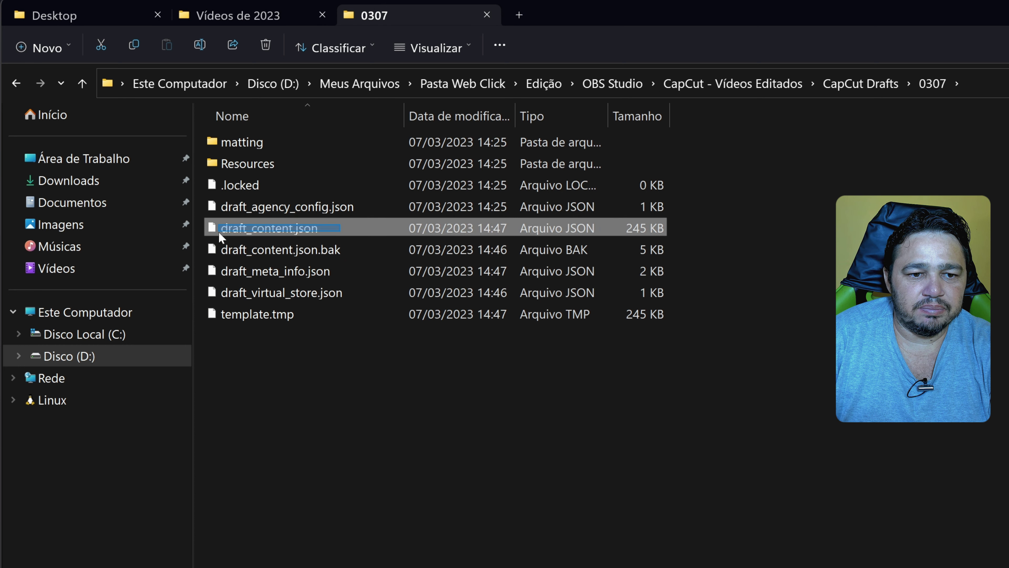
right_click(322, 229)
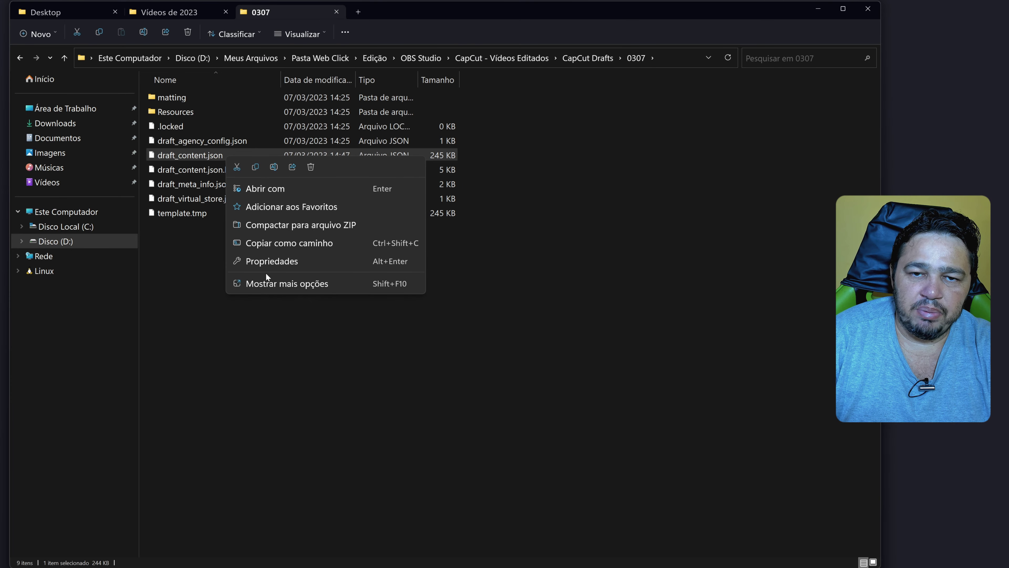
left_click(255, 167)
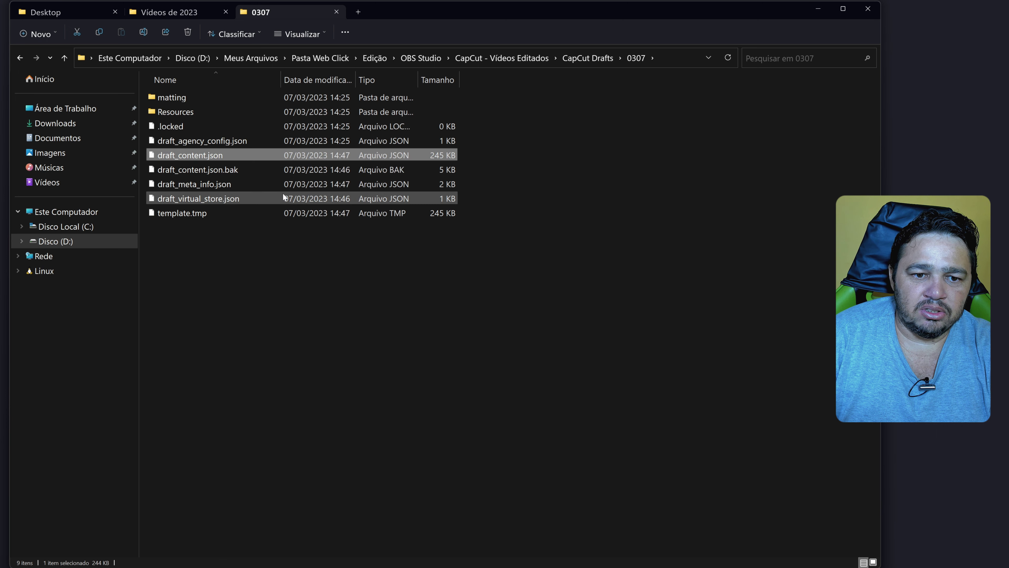
left_click(75, 13)
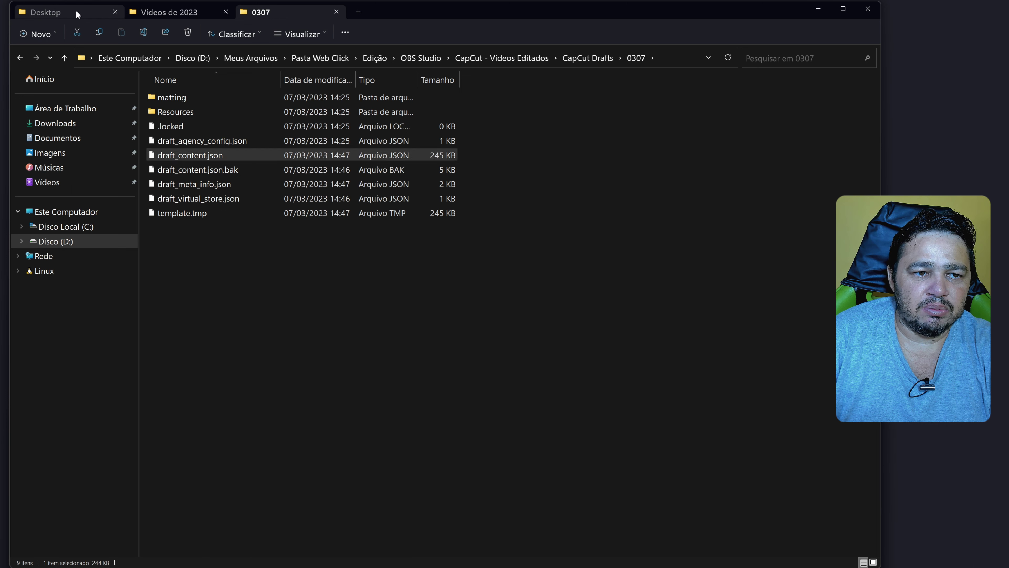
left_click(357, 12)
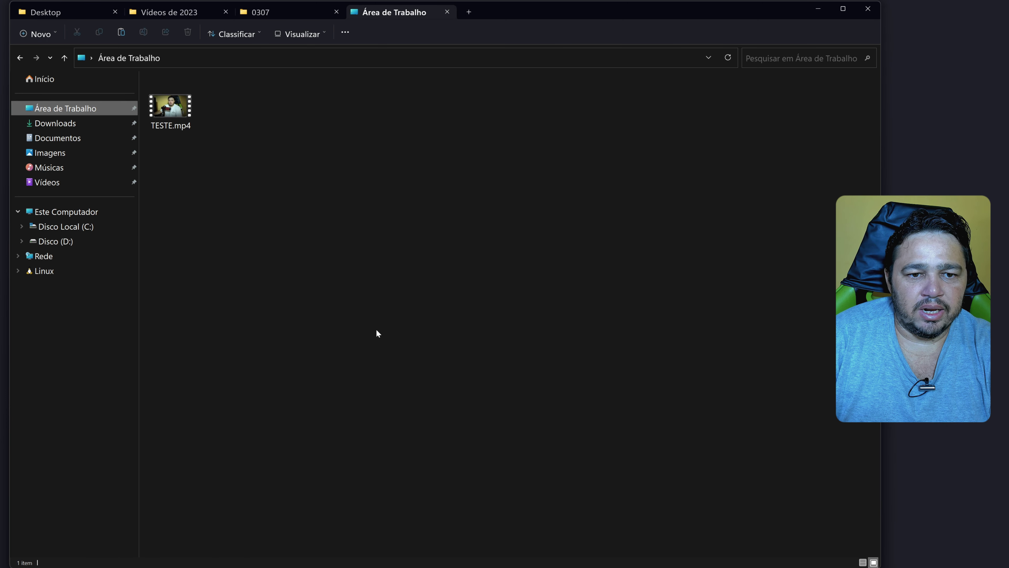
right_click(337, 231)
left_click(351, 242)
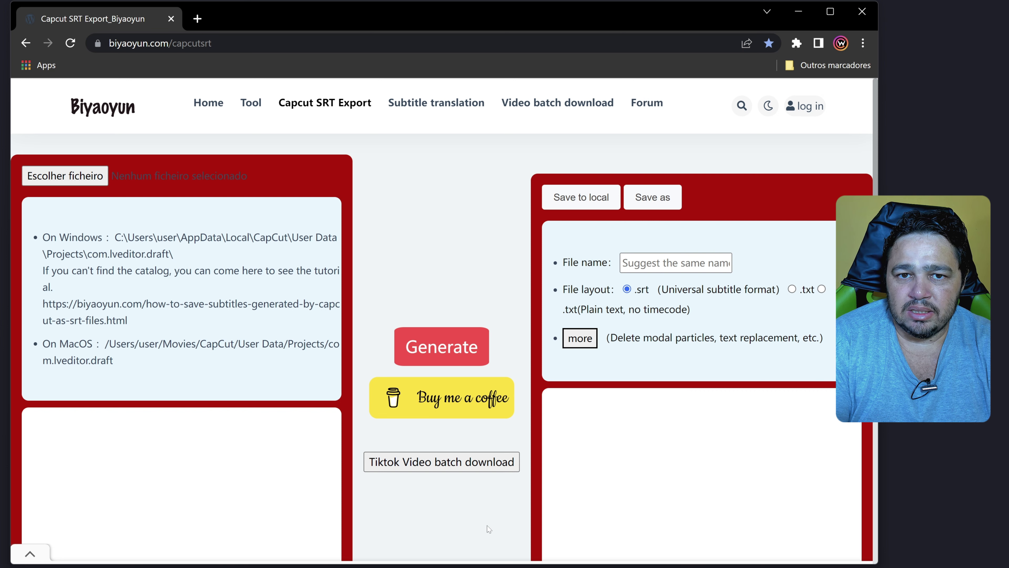
Step: Load draft_content.json from the desktop into Biyaoyun and generate the SRT subtitles
left_click(63, 176)
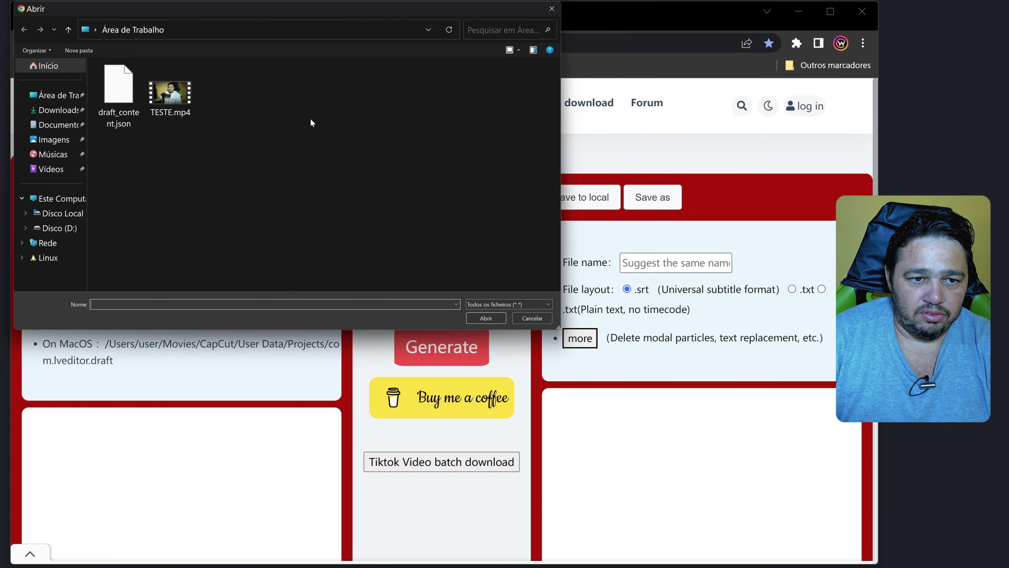
left_click_drag(349, 6, 420, 85)
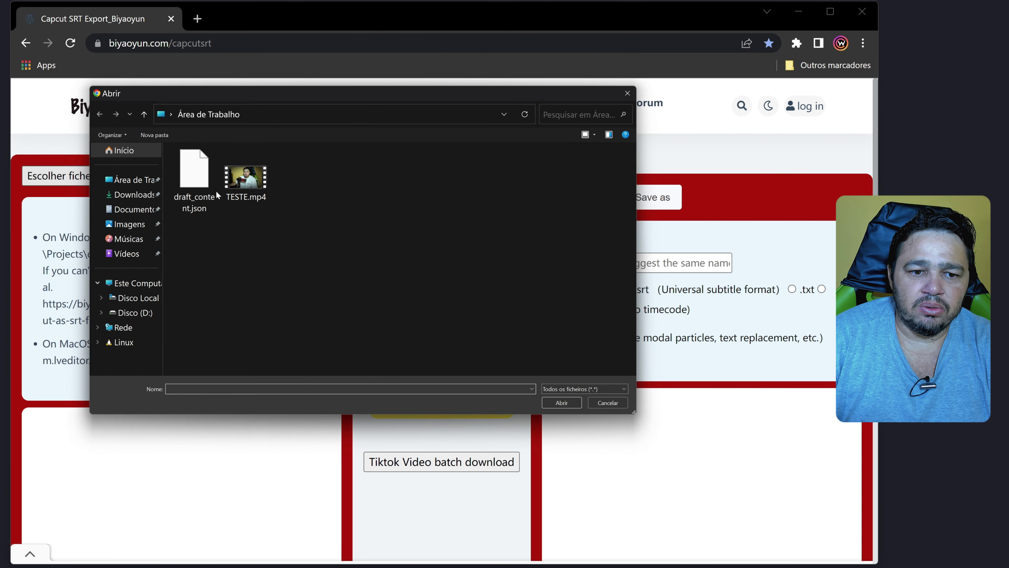
left_click(200, 182)
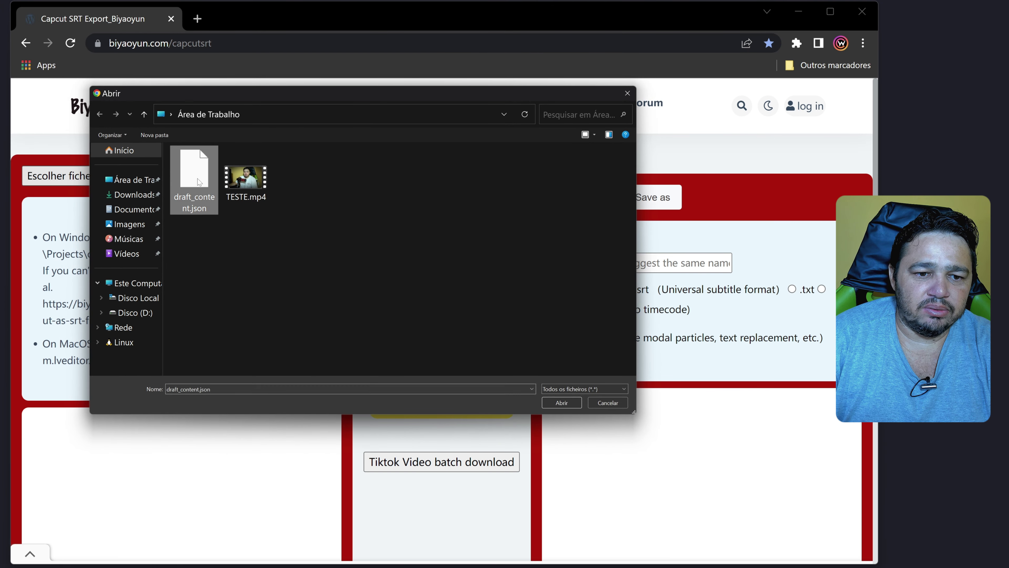
left_click(562, 403)
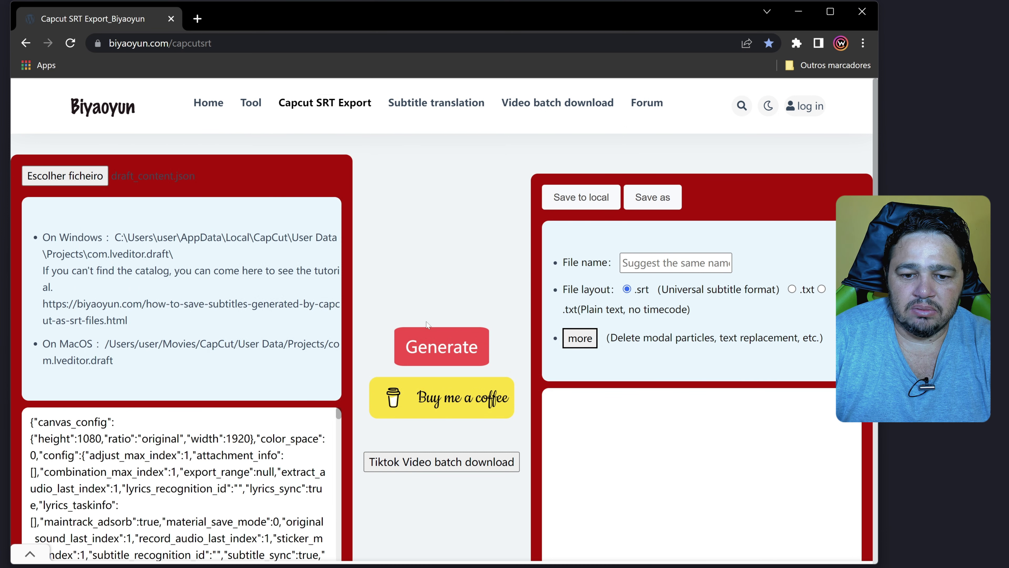
left_click(445, 348)
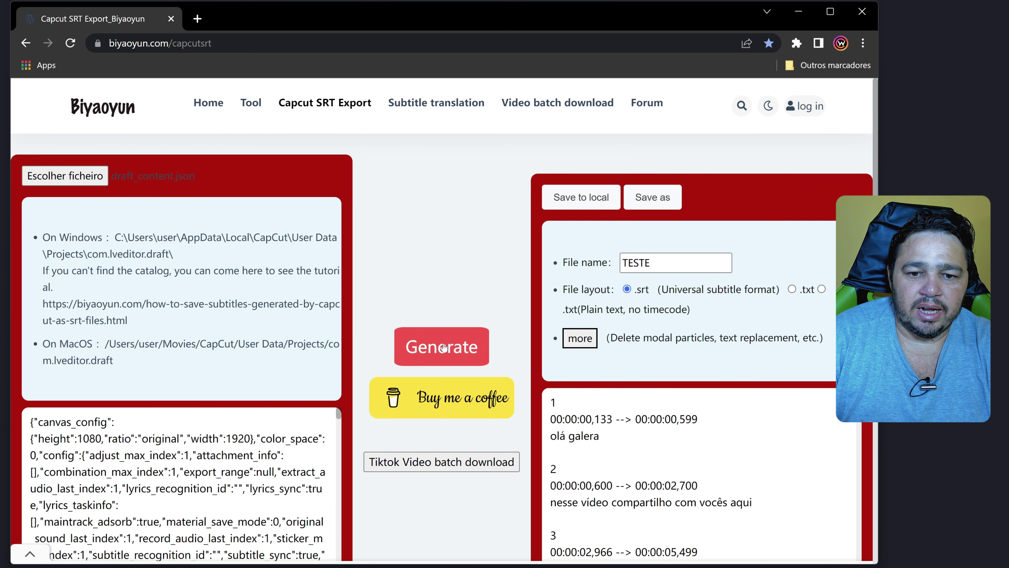
Step: Name the subtitle file Legendas SRT and save it to the desktop
left_click(671, 263)
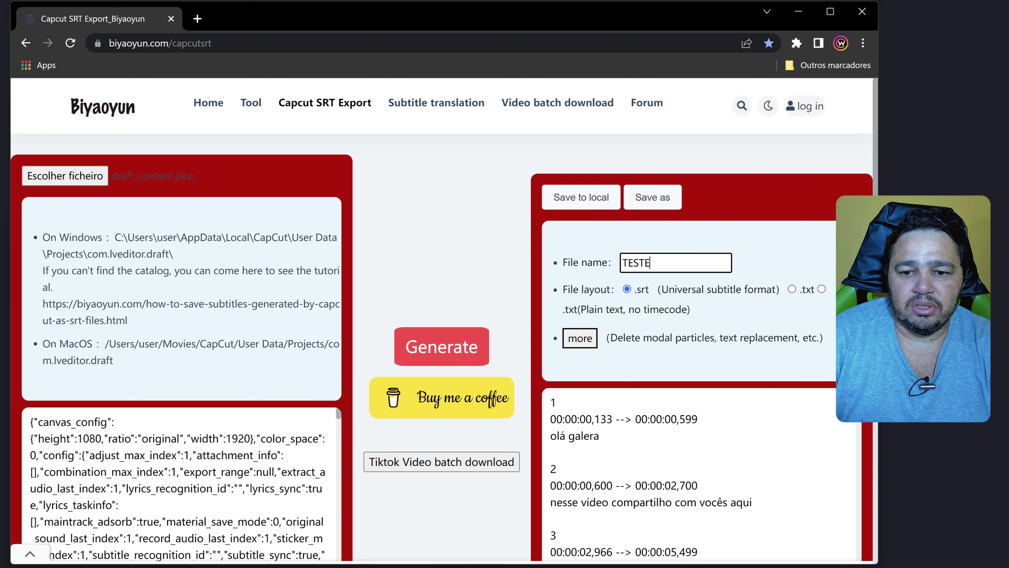
double_click(628, 262)
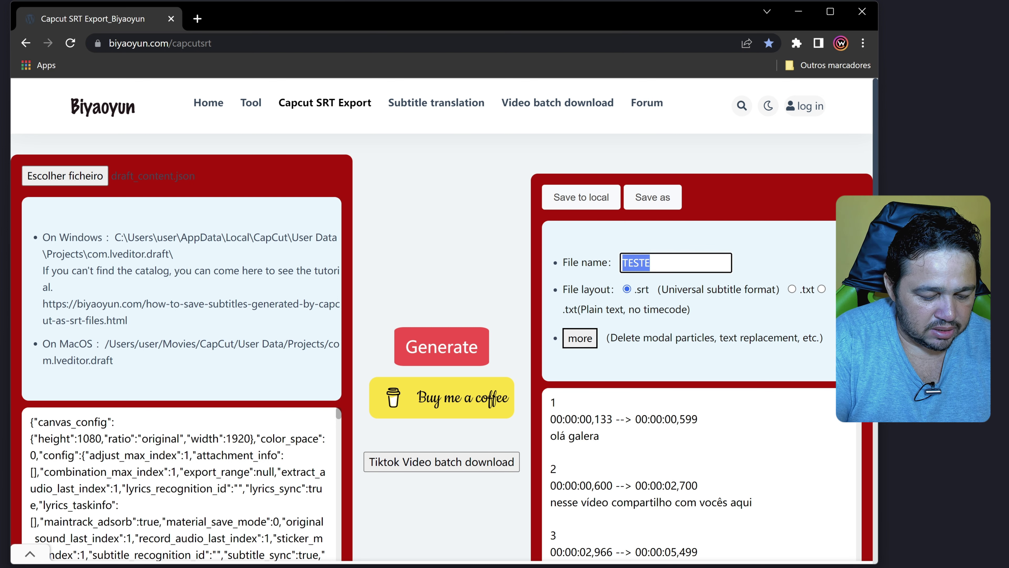
key("Caps_Lock")
type("d")
key("BackSpace")
type("Legendas SRT")
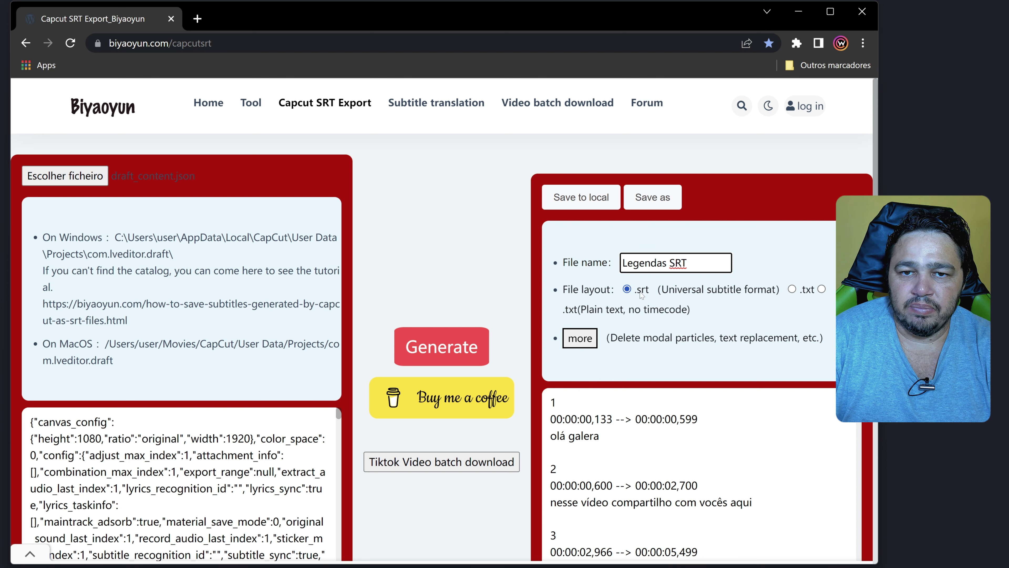
left_click(577, 200)
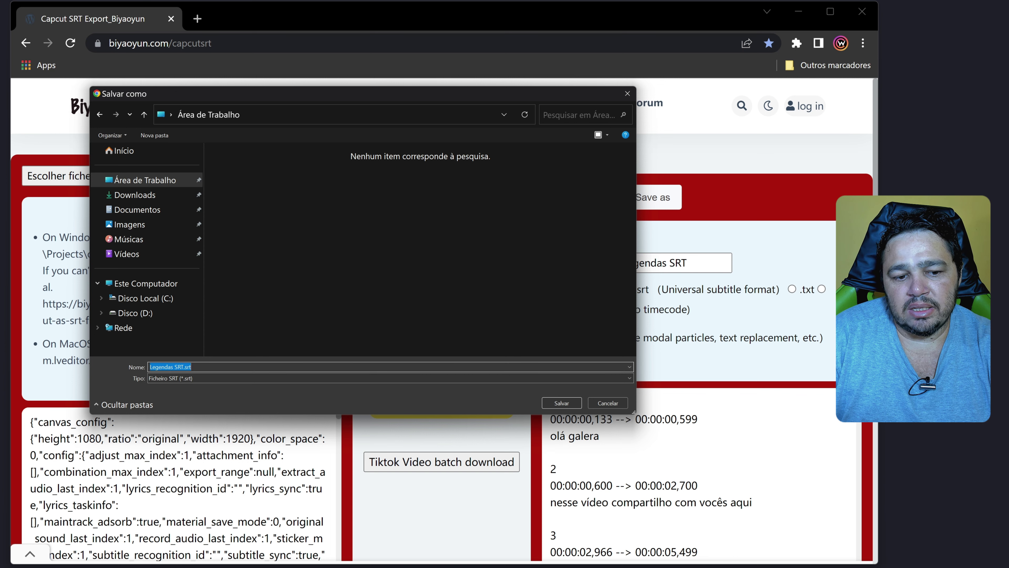
left_click(562, 403)
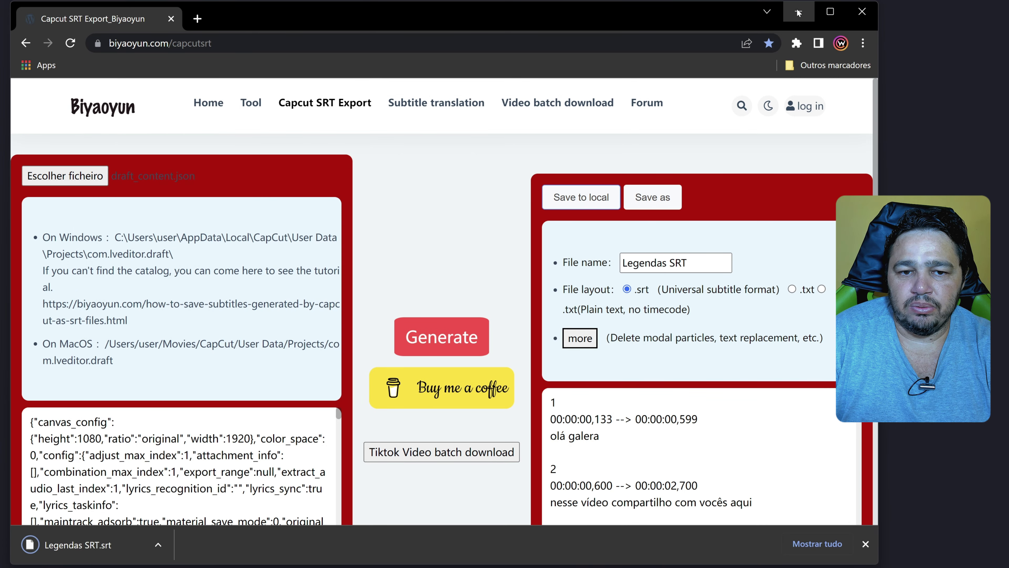
left_click(799, 13)
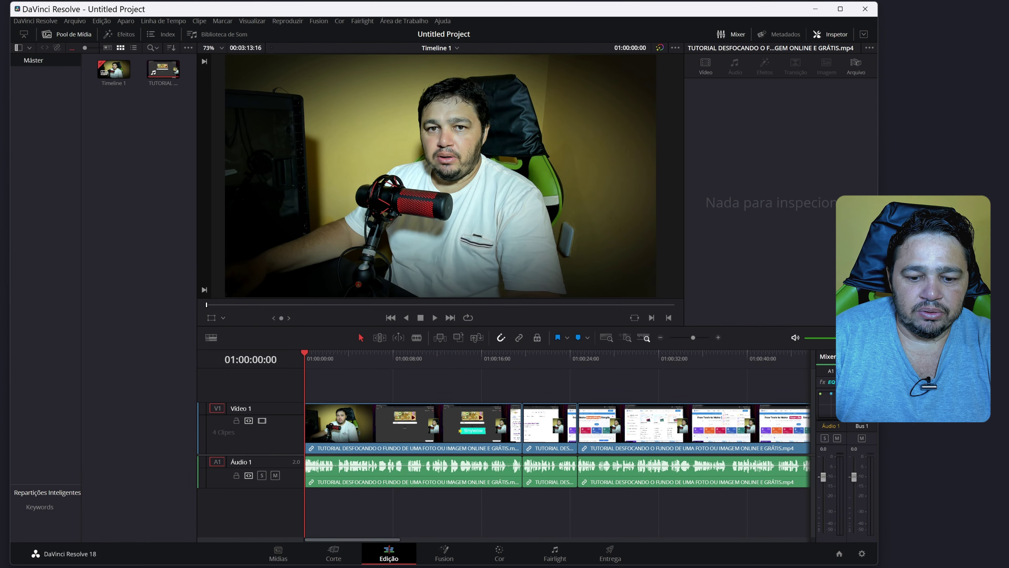
Step: Import Legendas SRT.srt into the Media Pool and drag it onto the timeline above Video 1
key("alt+Tab")
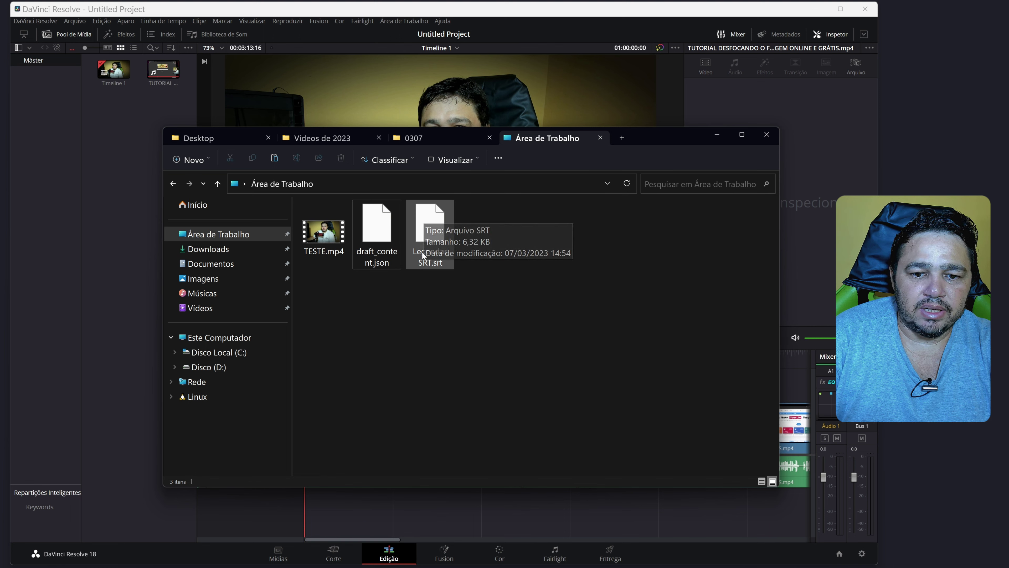
left_click_drag(433, 227, 100, 182)
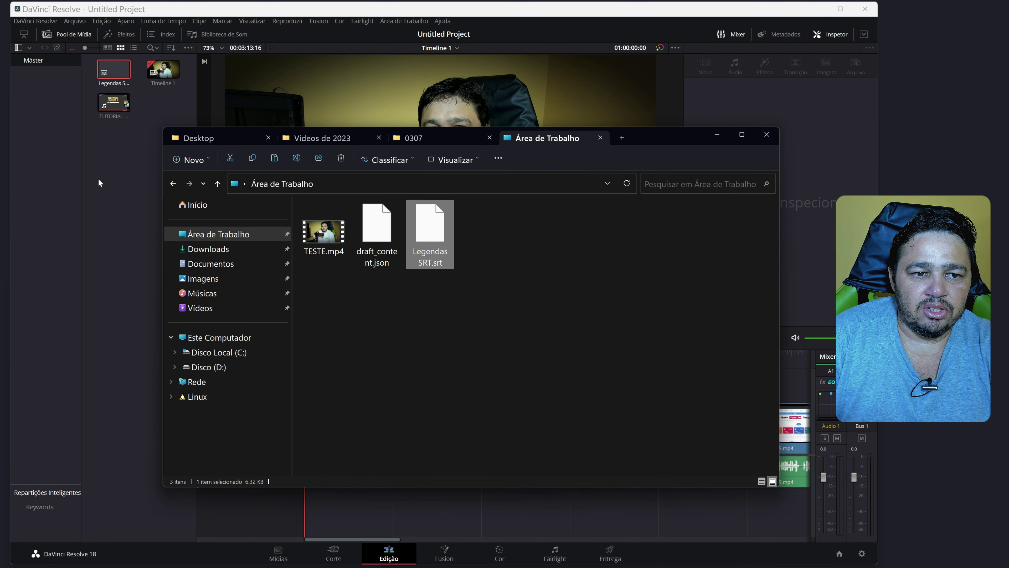
left_click(113, 75)
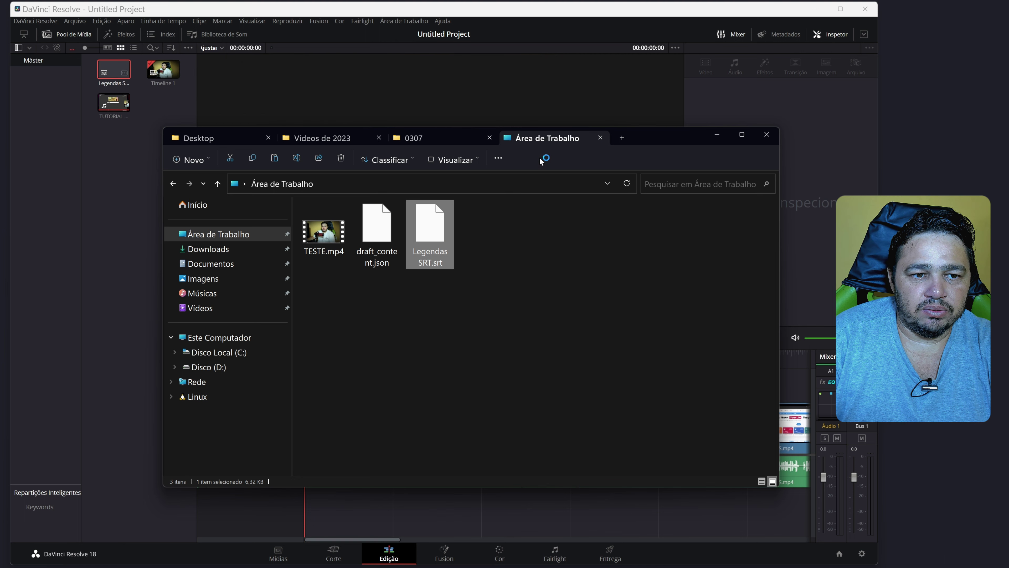
left_click(721, 134)
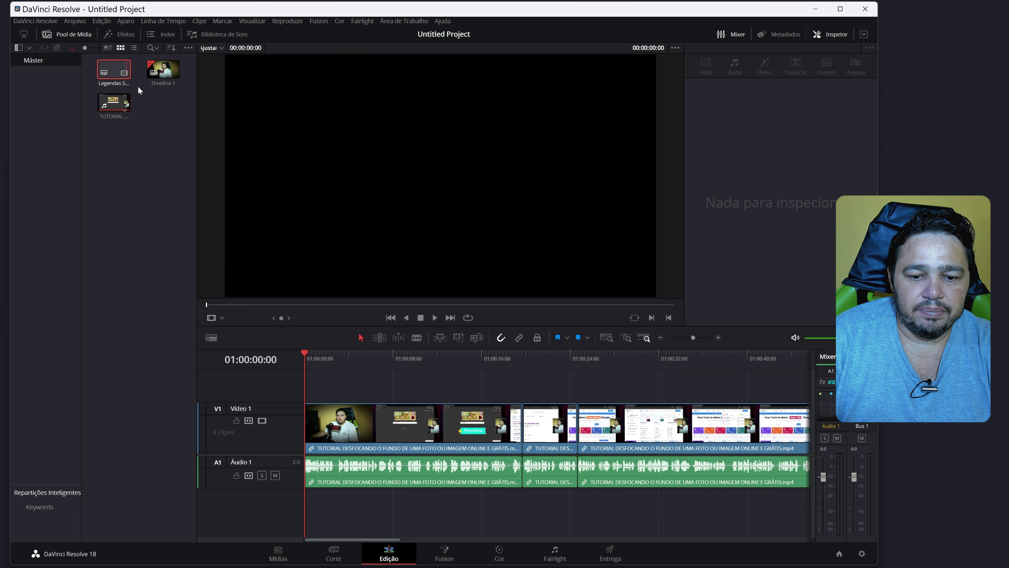
left_click(488, 566)
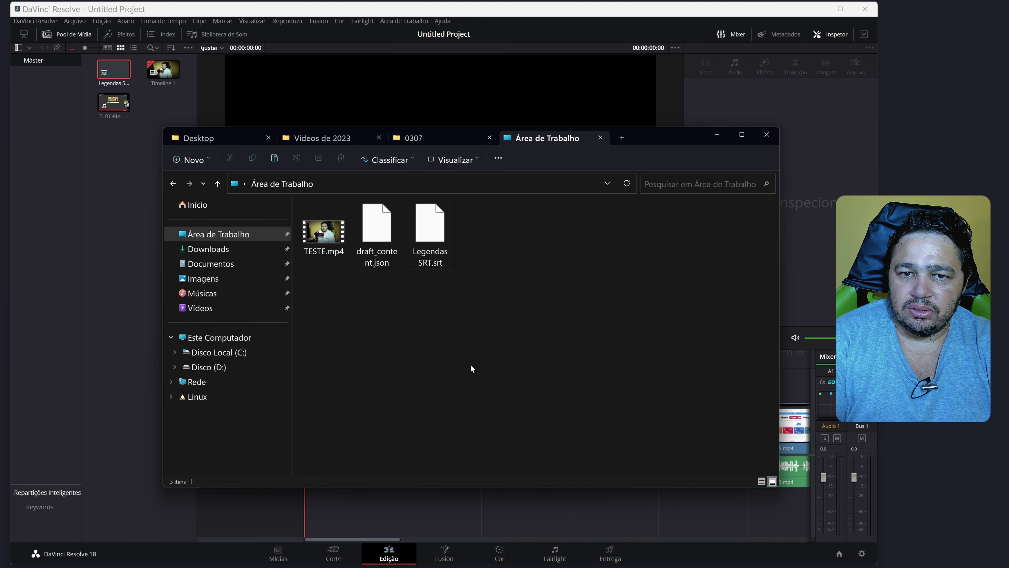
mouse_move(113, 70)
left_mouse_down()
mouse_move(320, 388)
mouse_move(313, 378)
left_mouse_up()
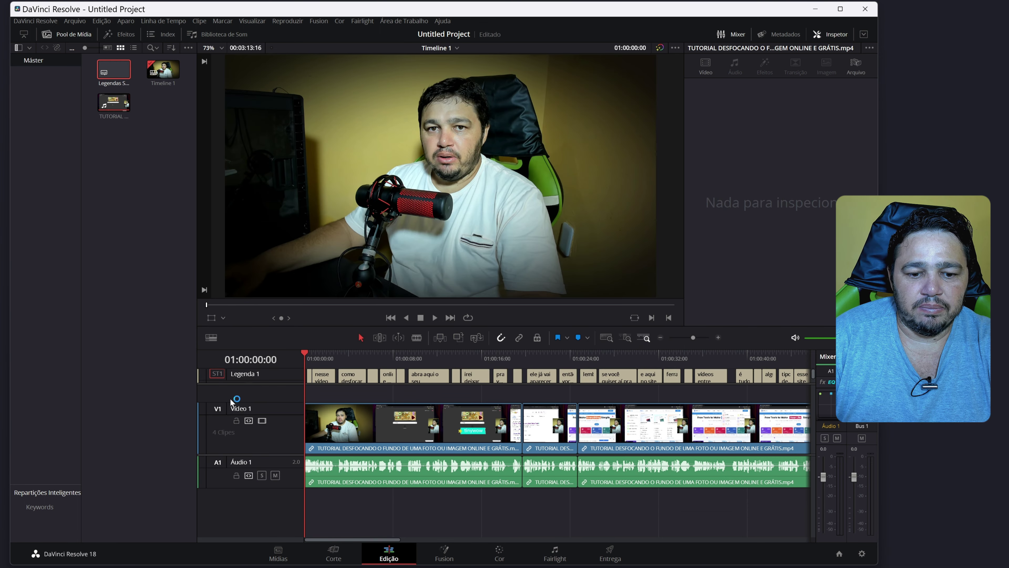
Step: Preview playback, show the Legenda 1 captions and select the 'nesse vídeo' subtitle clip
left_click(434, 318)
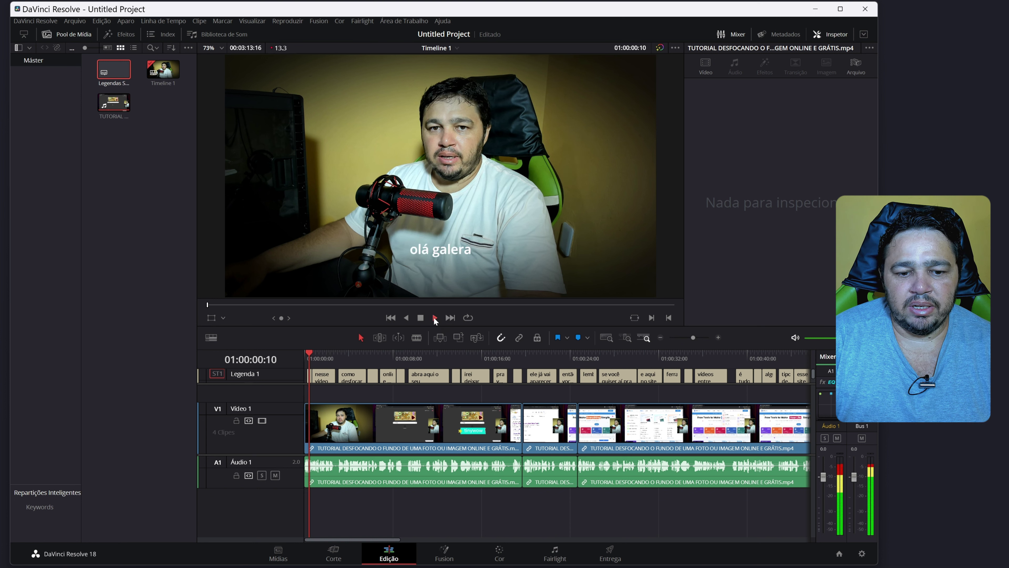
left_click(434, 318)
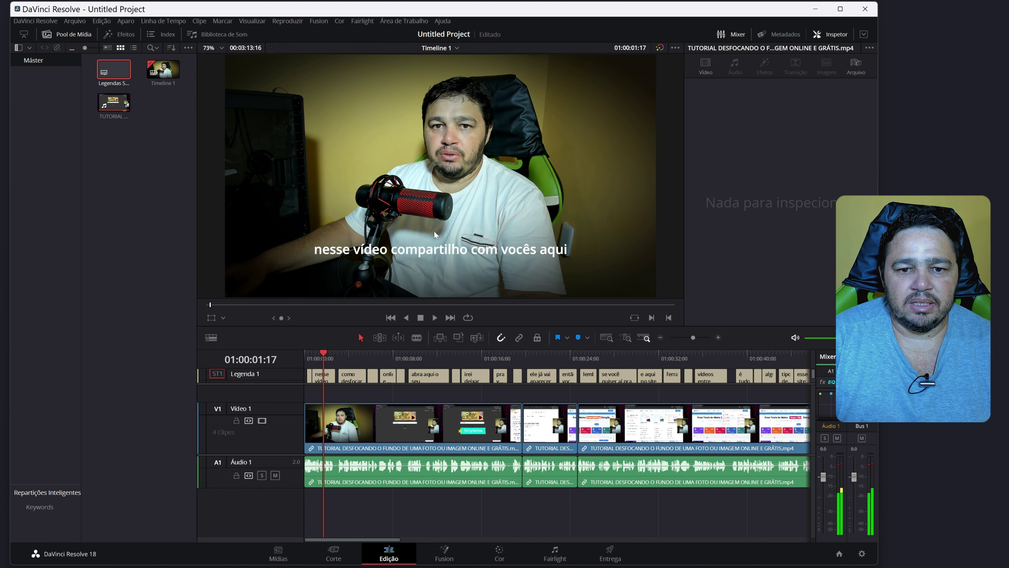
left_click(323, 354)
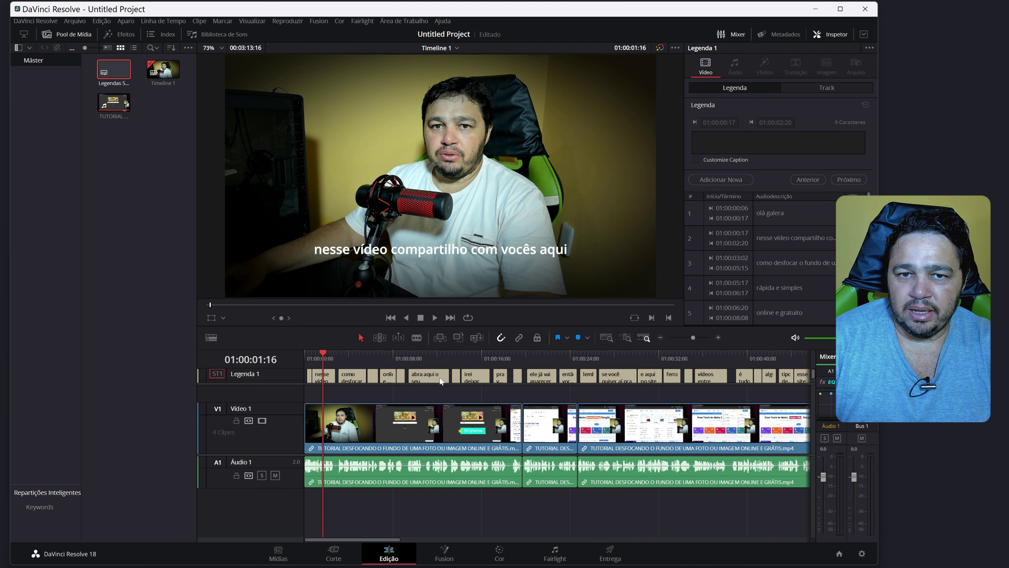
left_click(327, 384)
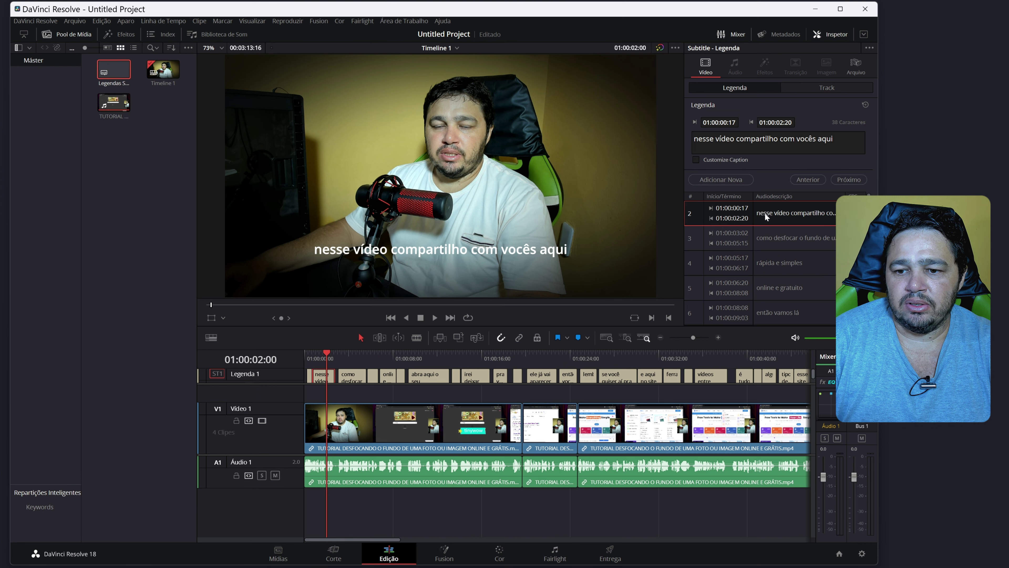
Step: Edit subtitle 2's text in the Inspector, keeping the lowercase 'n', then move to subtitle 3
left_click(694, 139)
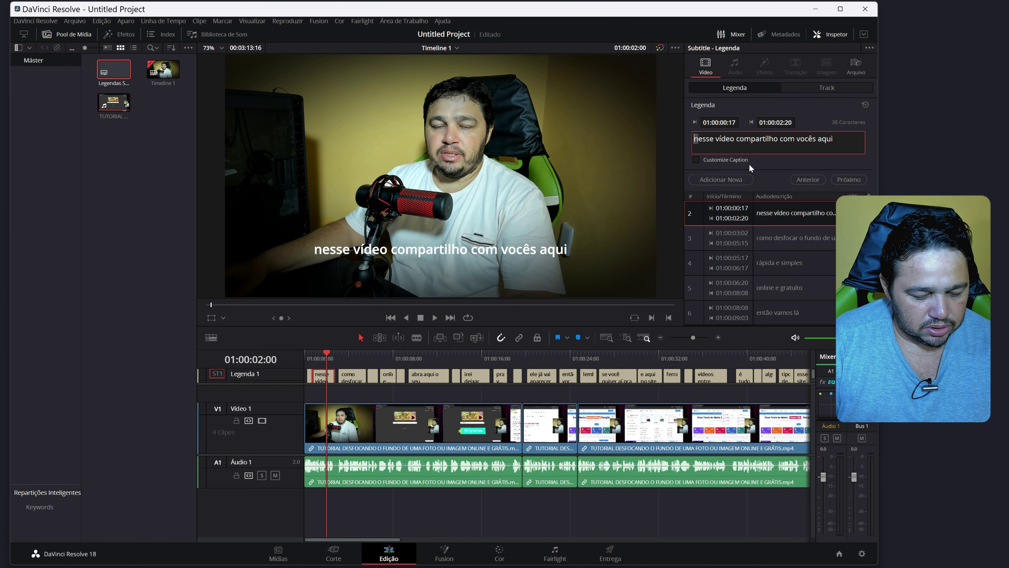
type("N")
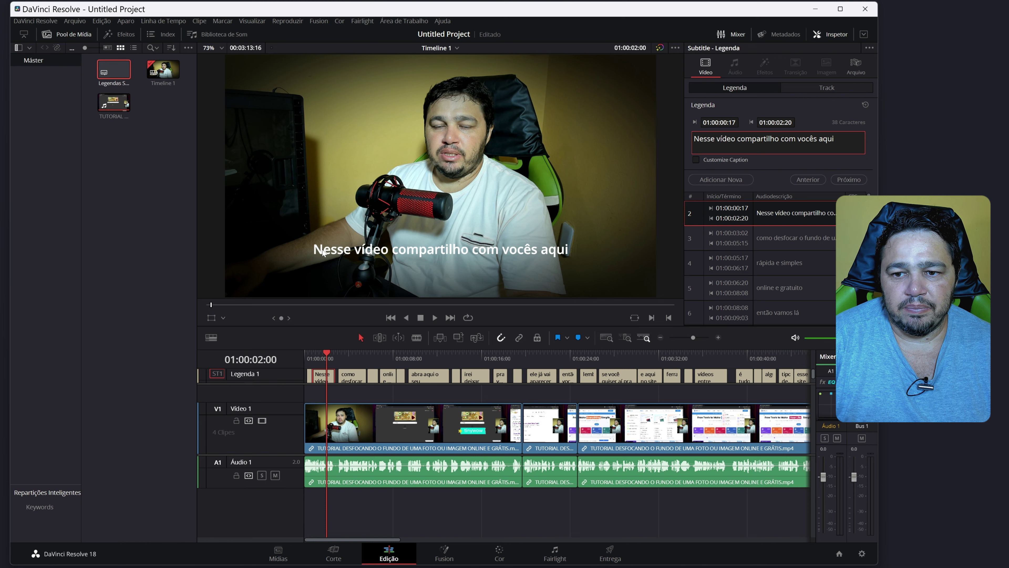
key("BackSpace")
type("n")
key("Caps_Lock")
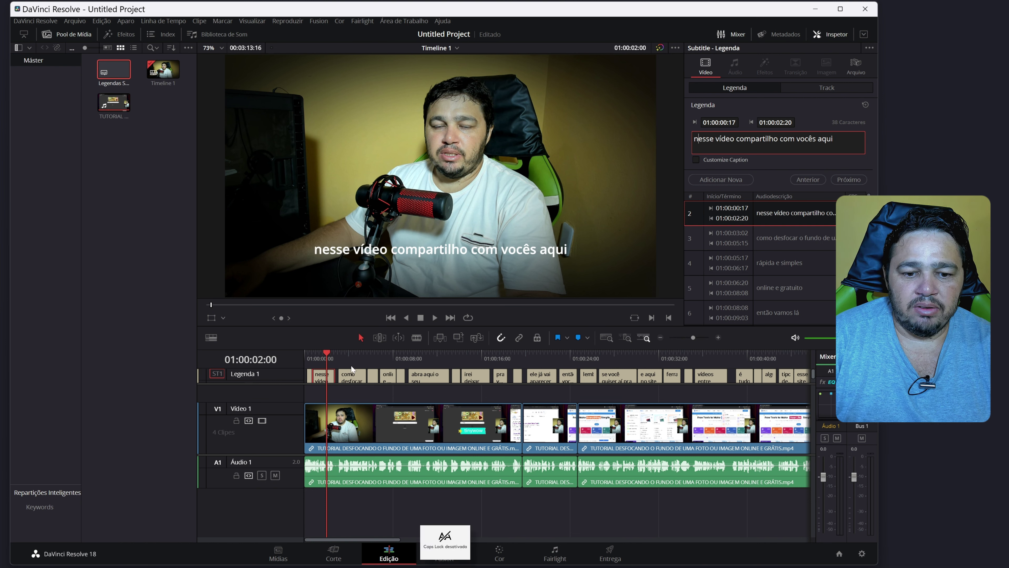
left_click(351, 365)
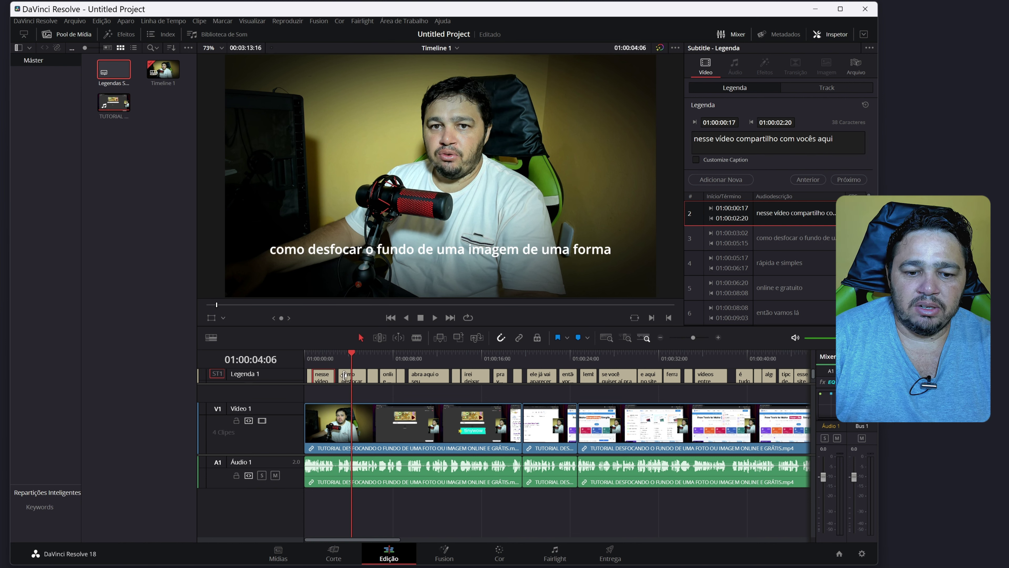